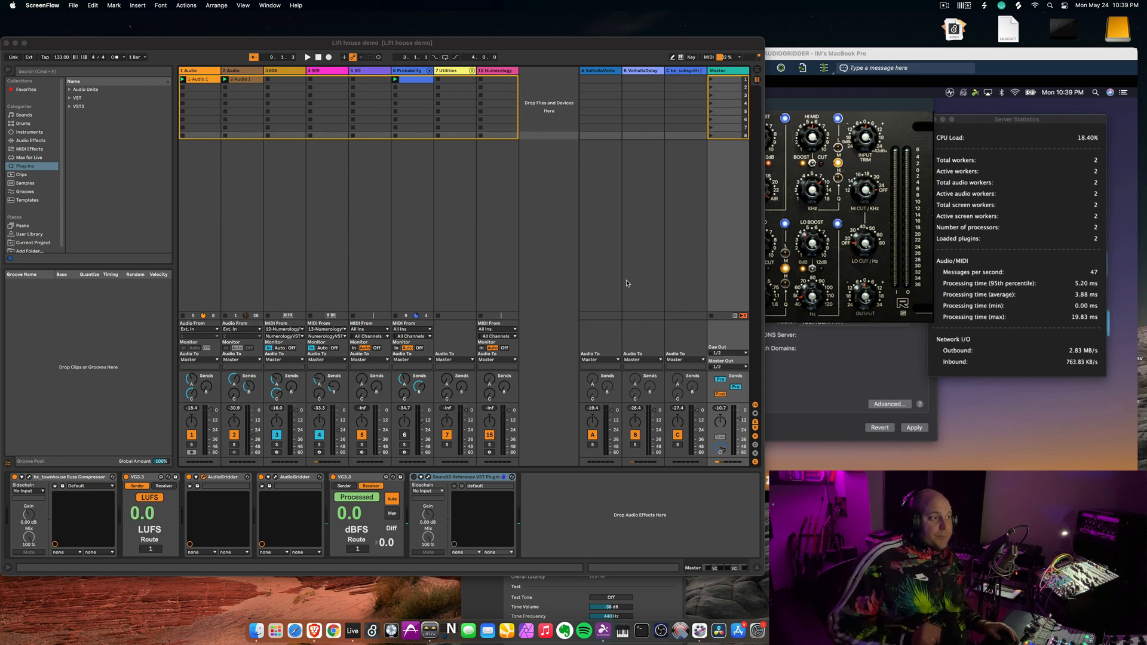
Move the remote MacBook's screen-sharing window slightly aside and compare its INDIGOEQT interface with the one in the Live set
left_click(1044, 111)
left_click_drag(765, 49, 791, 55)
left_click(411, 42)
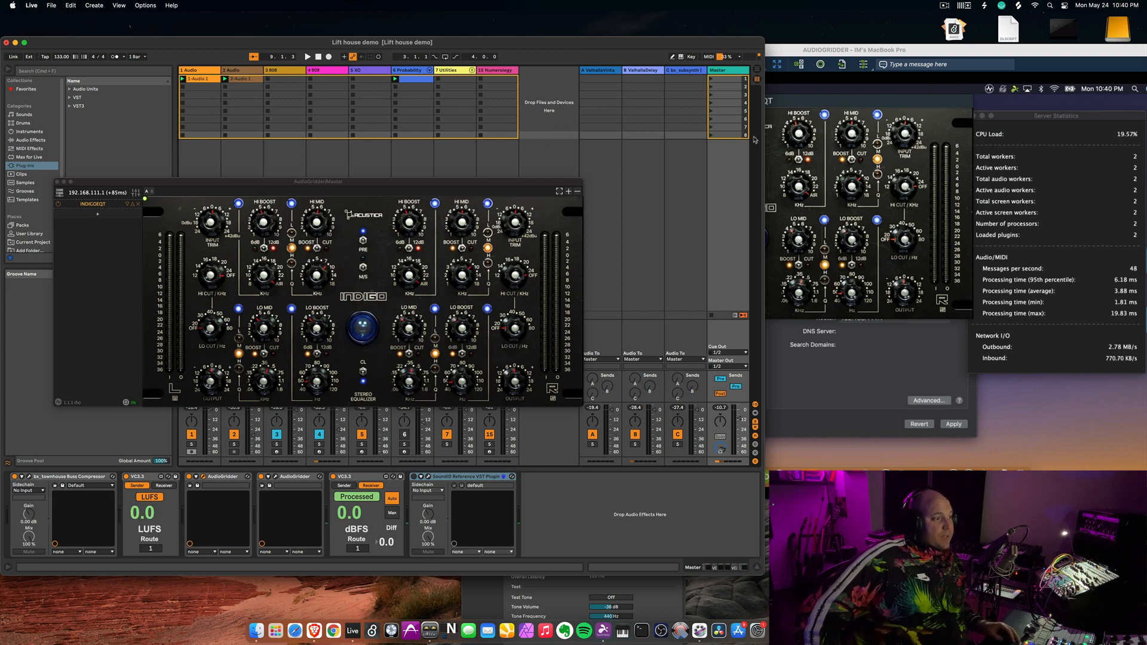
left_click(909, 54)
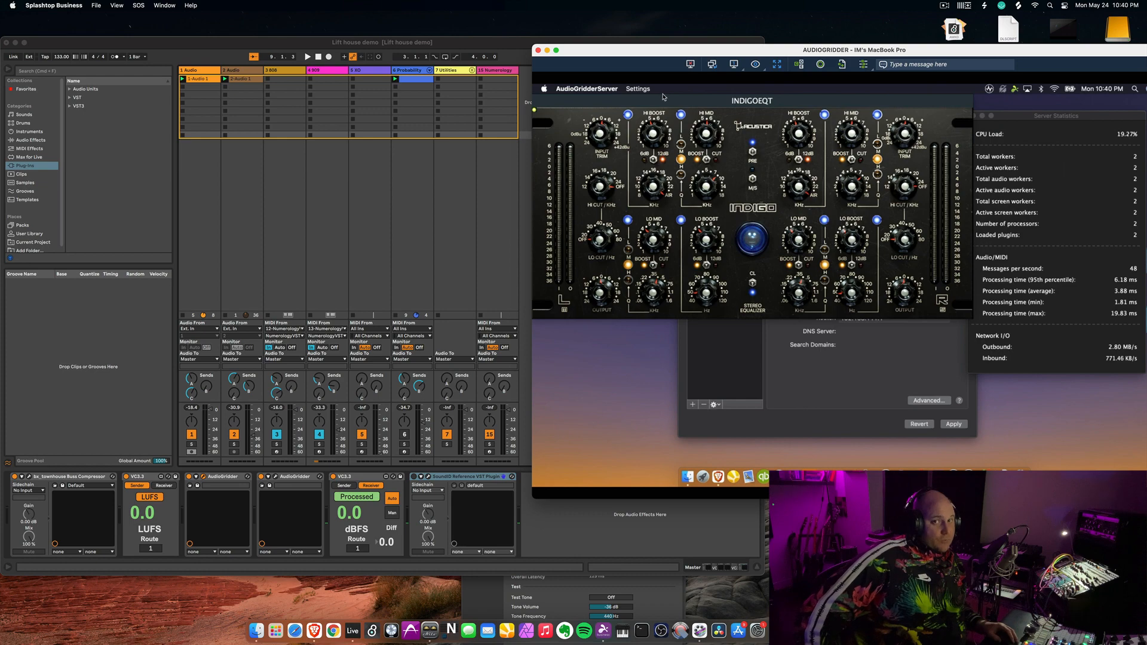
left_click(434, 44)
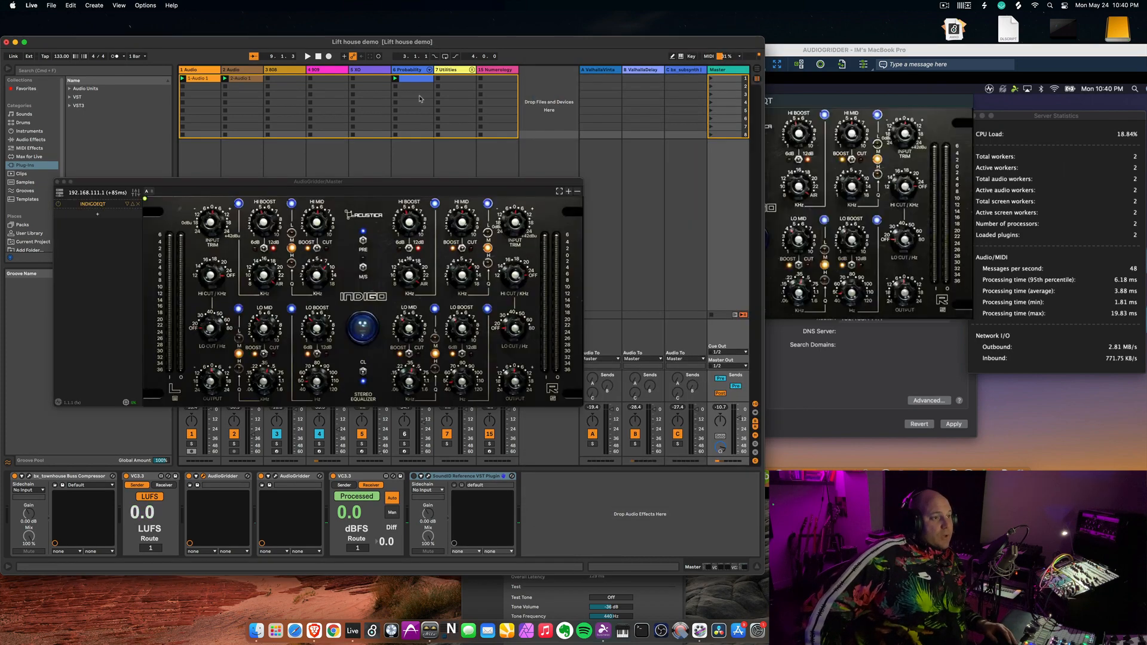
Switch to the Brave browser, review the AudioGridder home page's introduction and feature descriptions, and minimise the browser window
left_click(315, 631)
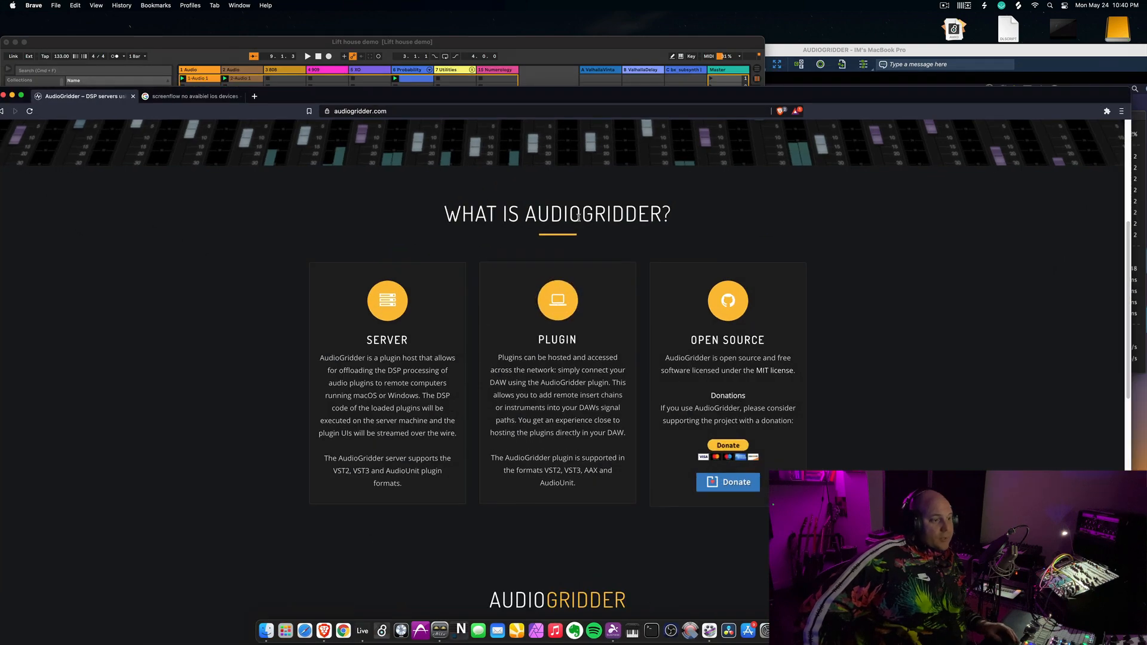
scroll(577, 222, "up", 5)
scroll(577, 222, "down", 4)
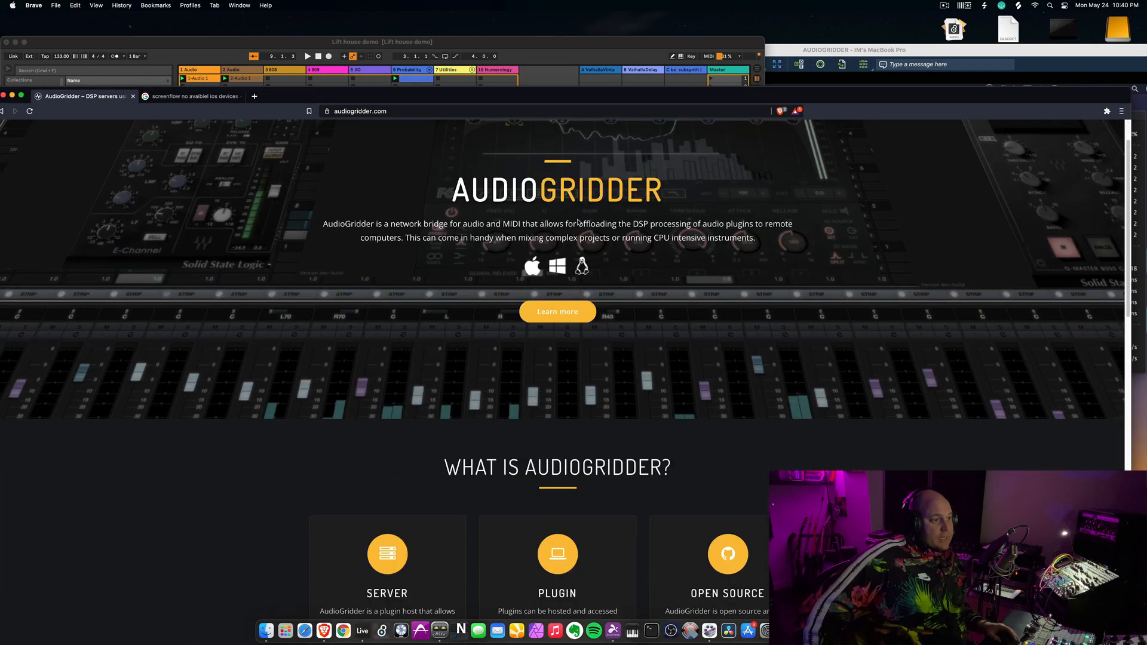
scroll(577, 225, "up", 3)
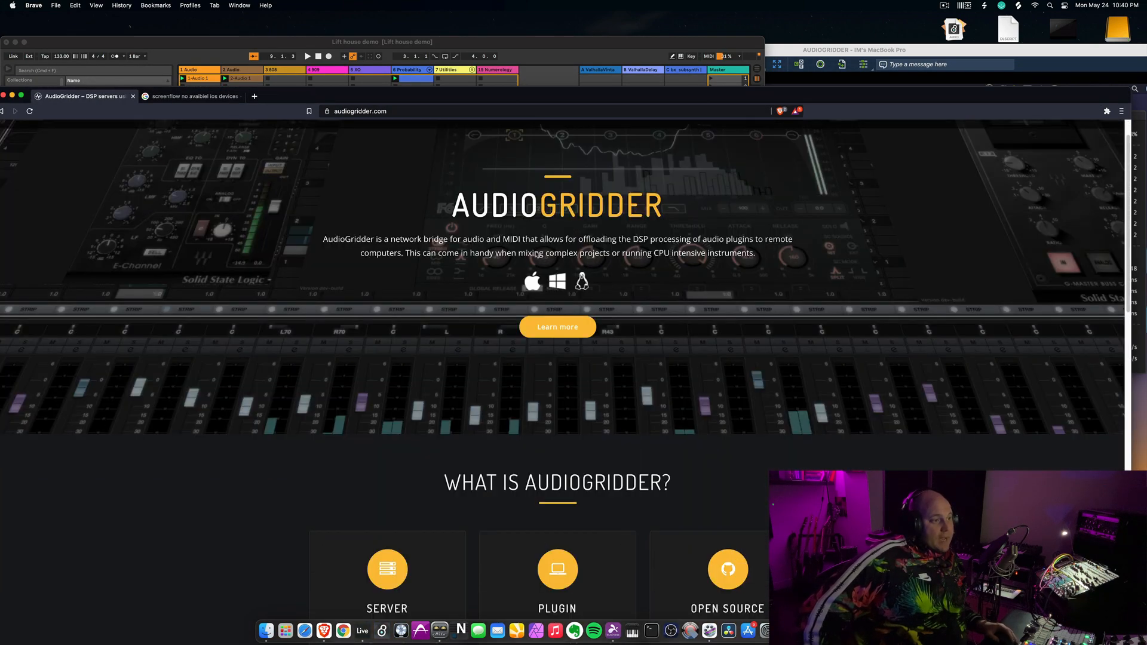
scroll(581, 340, "down", 3)
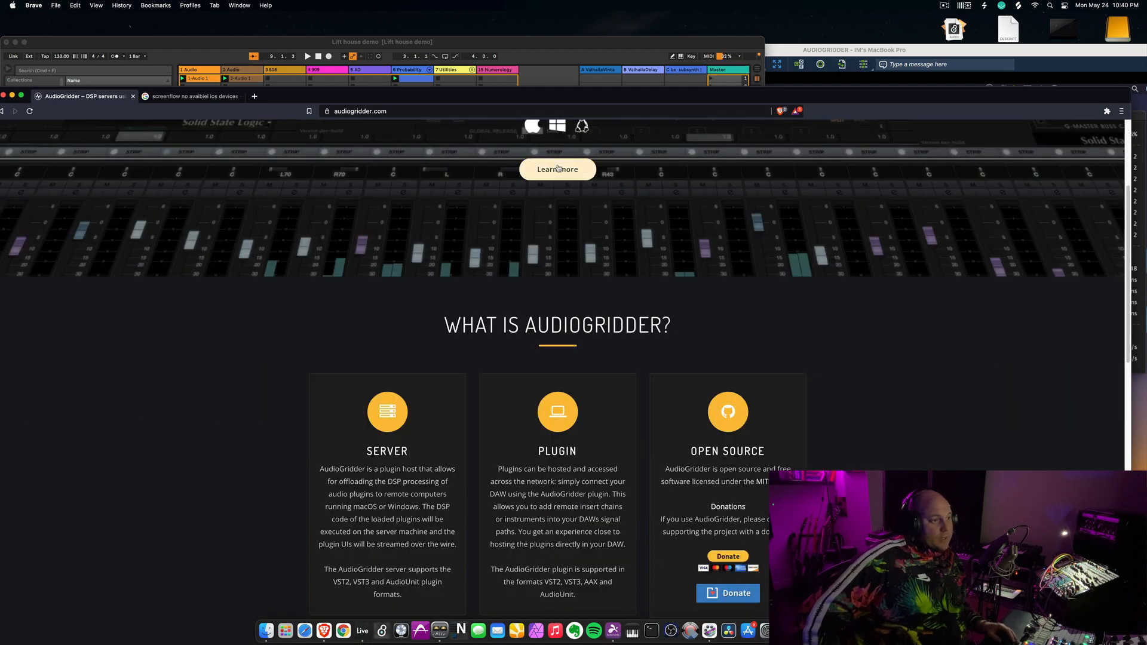
scroll(548, 352, "down", 3)
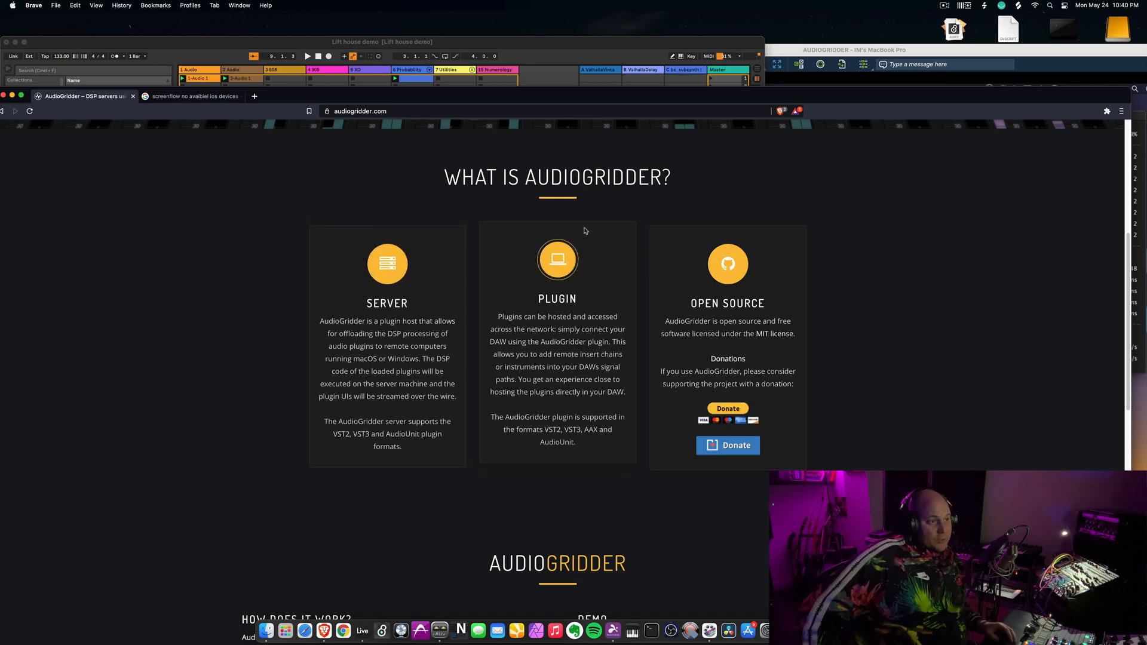
left_click(12, 95)
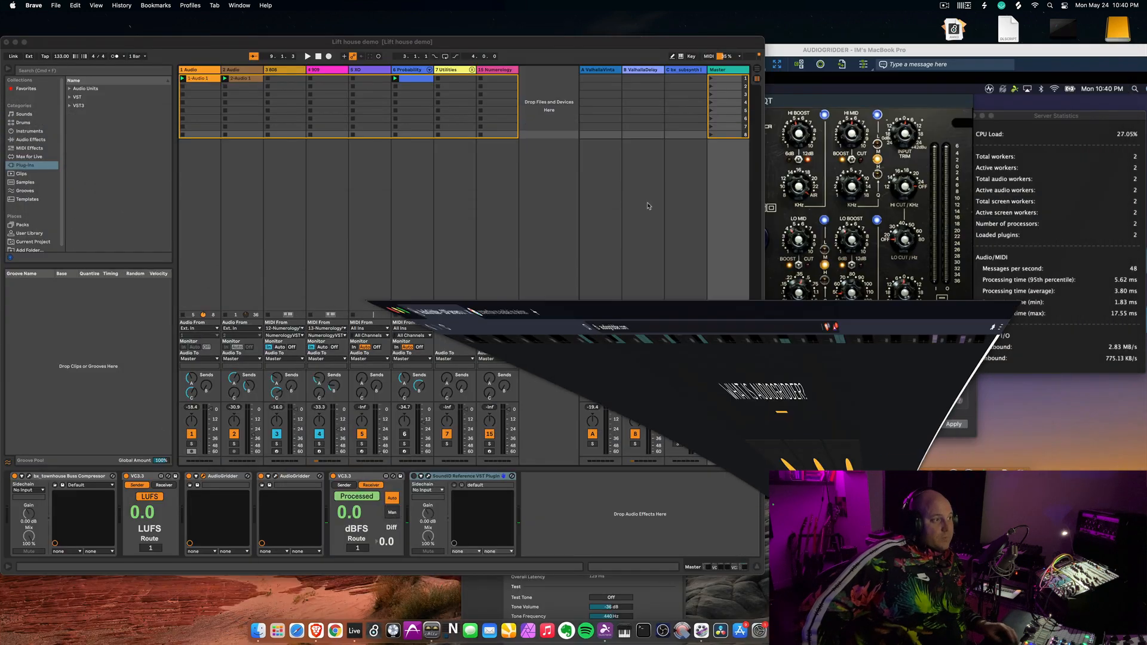
Compare the INDIGOEQT interface on the remote server and in Live, and hide the first AudioGridder plugin's window on the Master track
left_click(996, 145)
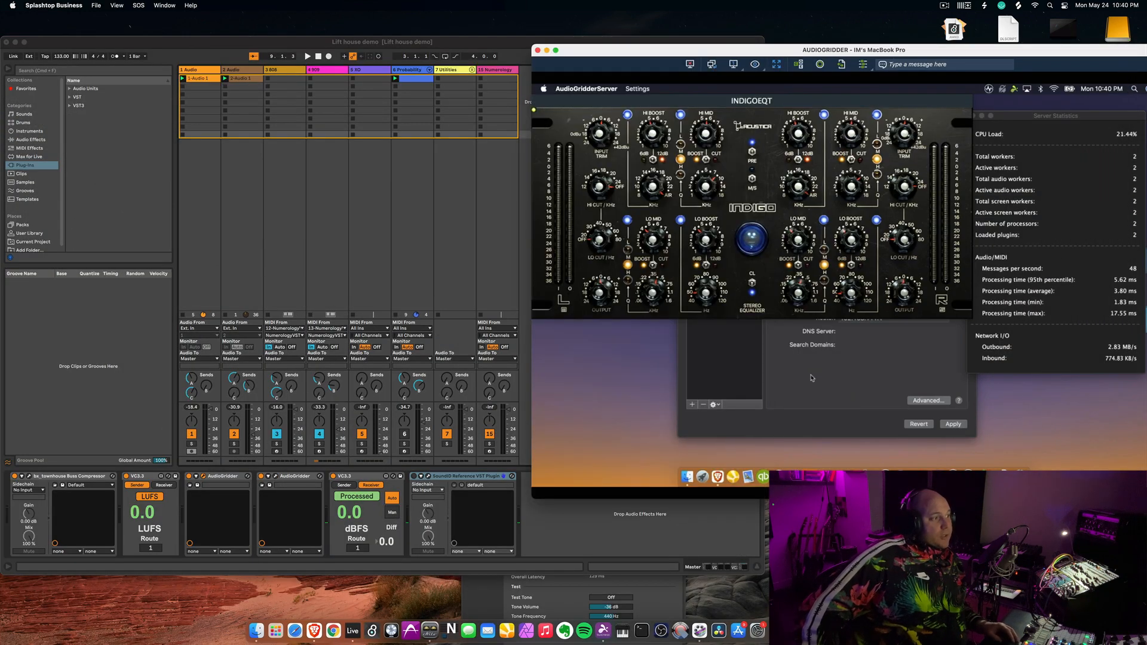
left_click(429, 272)
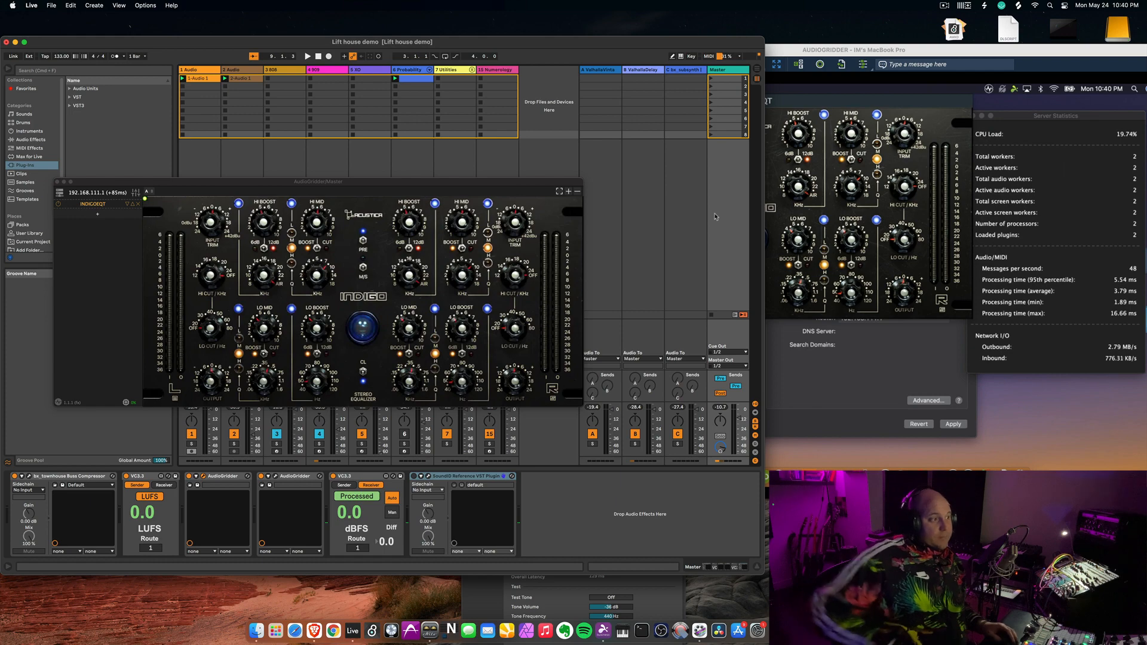
left_click(1013, 404)
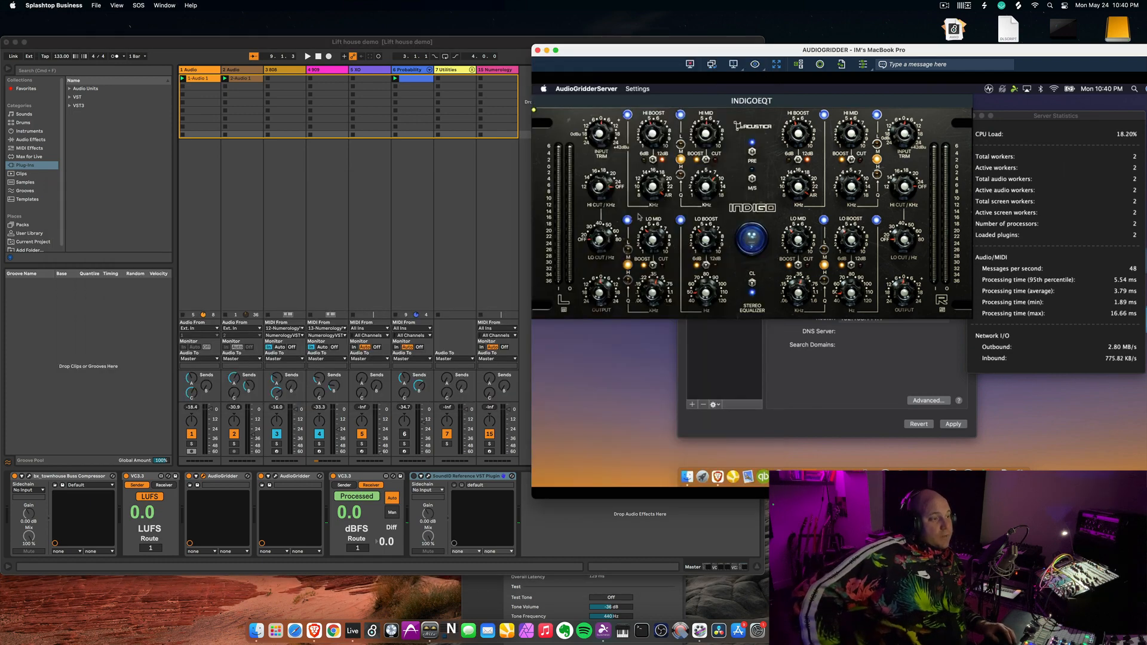
left_click(202, 477)
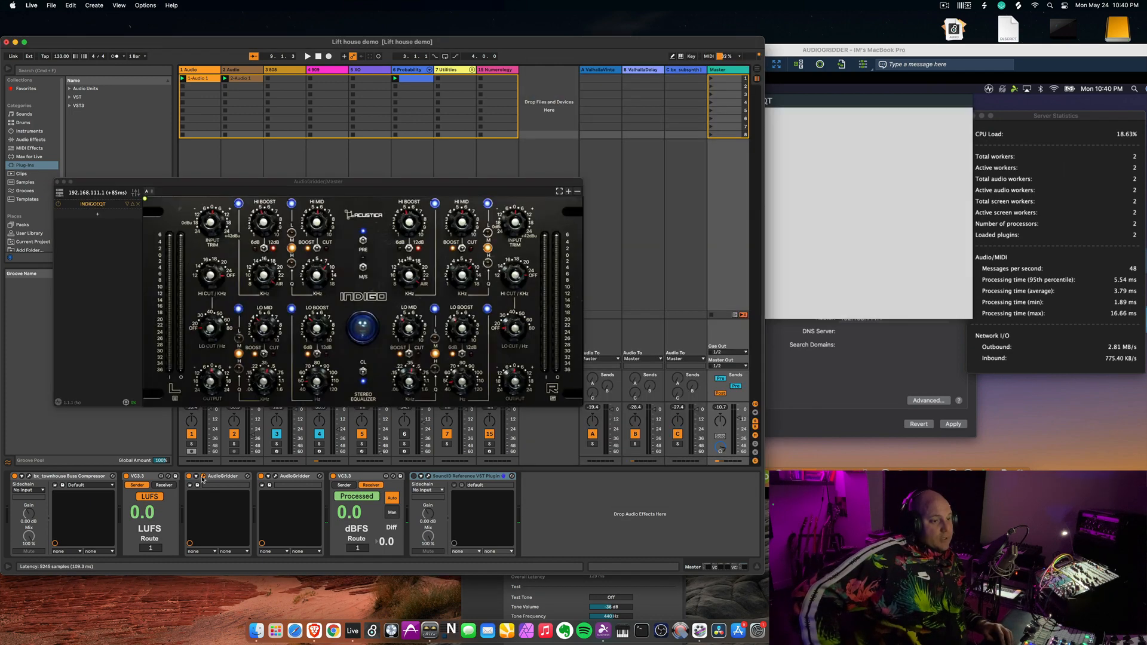
left_click(202, 478)
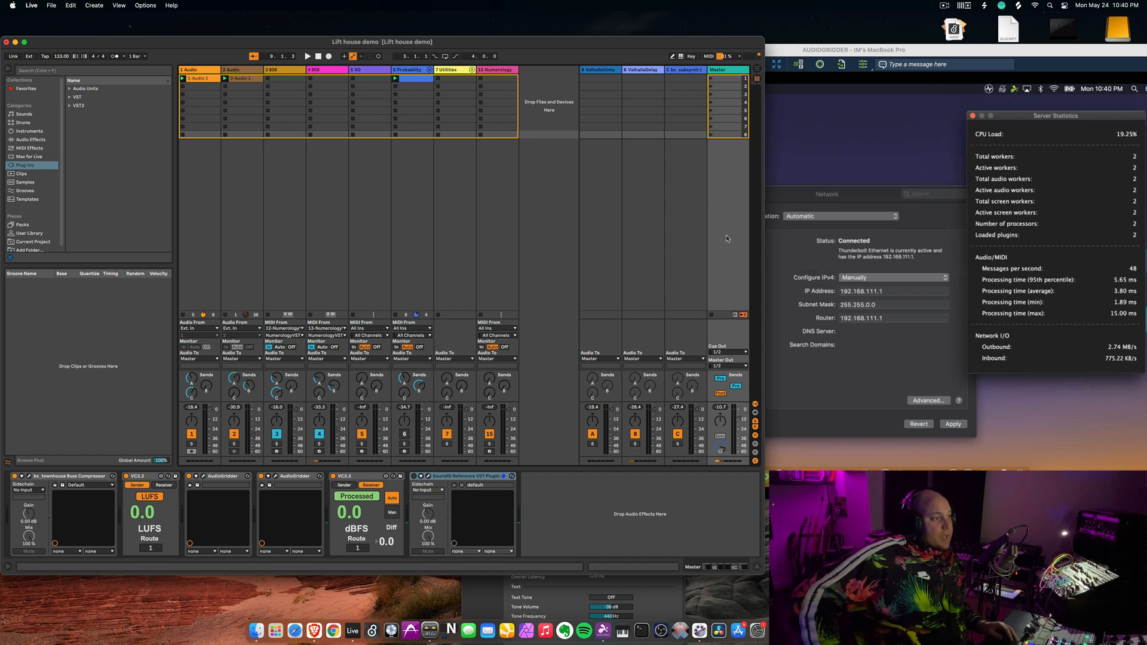
Switch to System Preferences on the local Mac and display the Ethernet connection's network settings
left_click(874, 135)
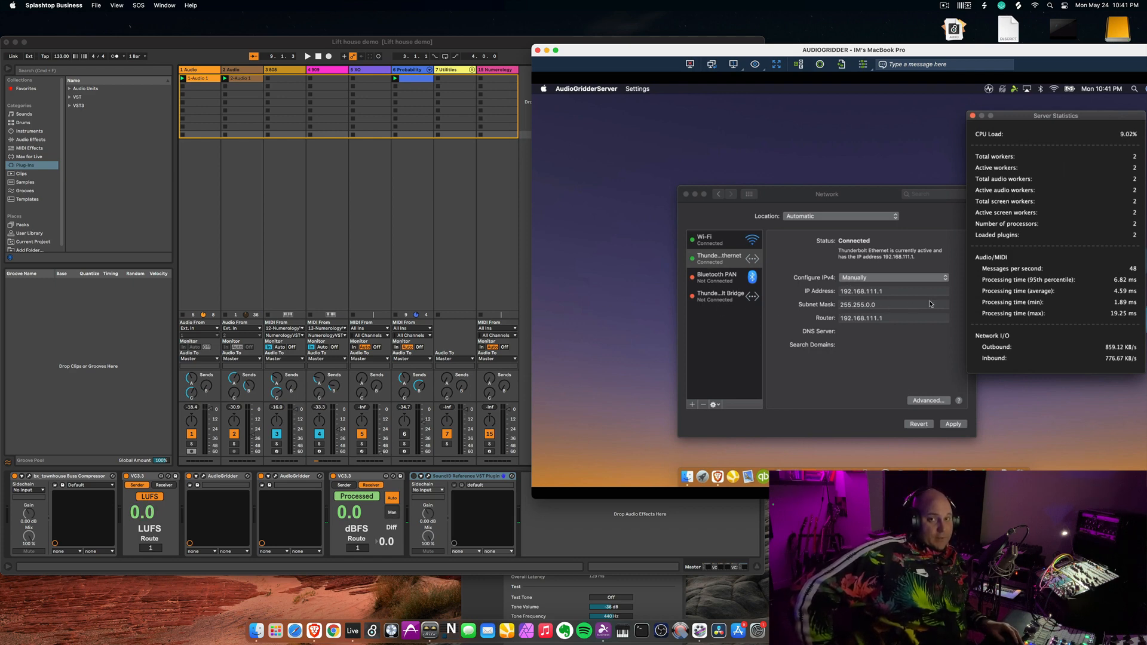
left_click(421, 231)
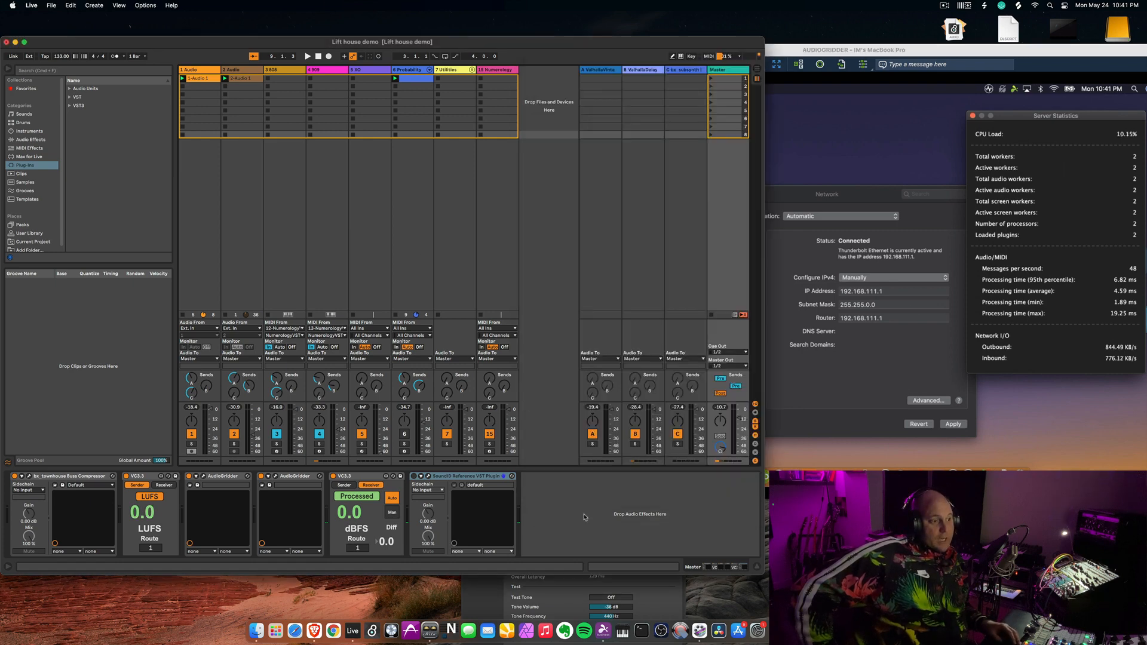
left_click(740, 633)
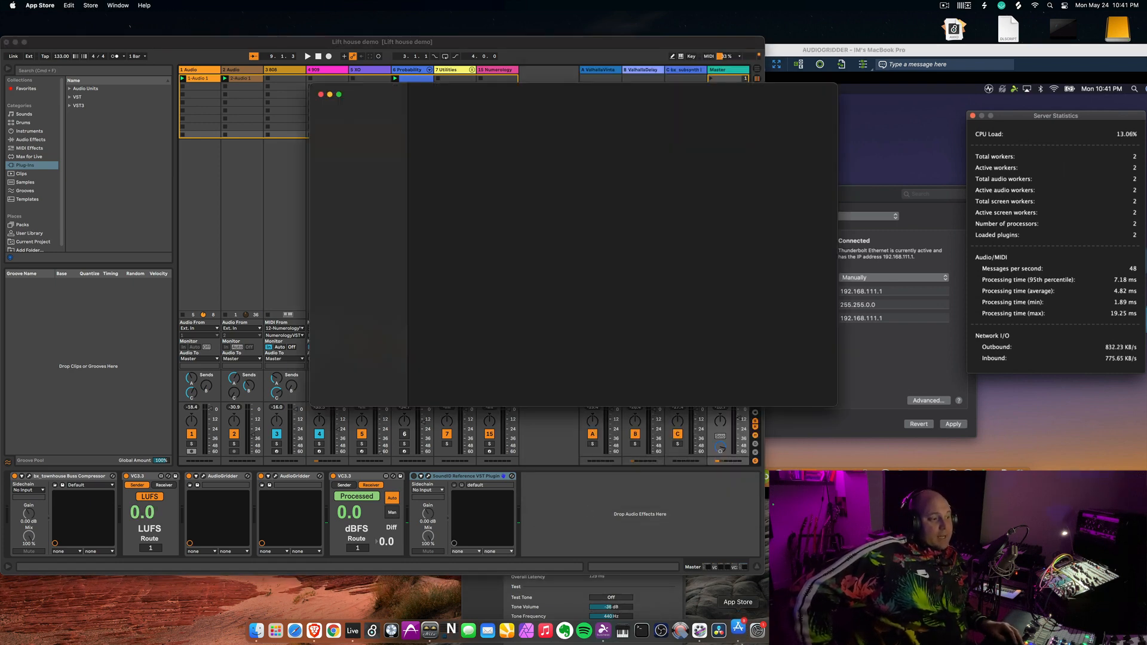
left_click(757, 634)
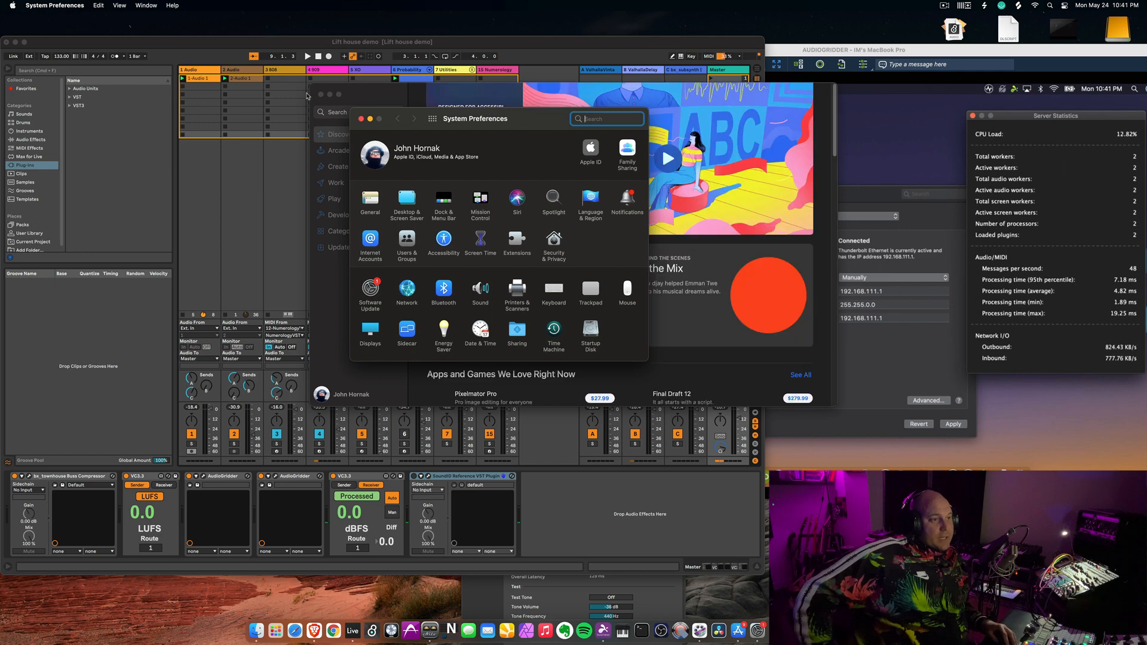
left_click(329, 95)
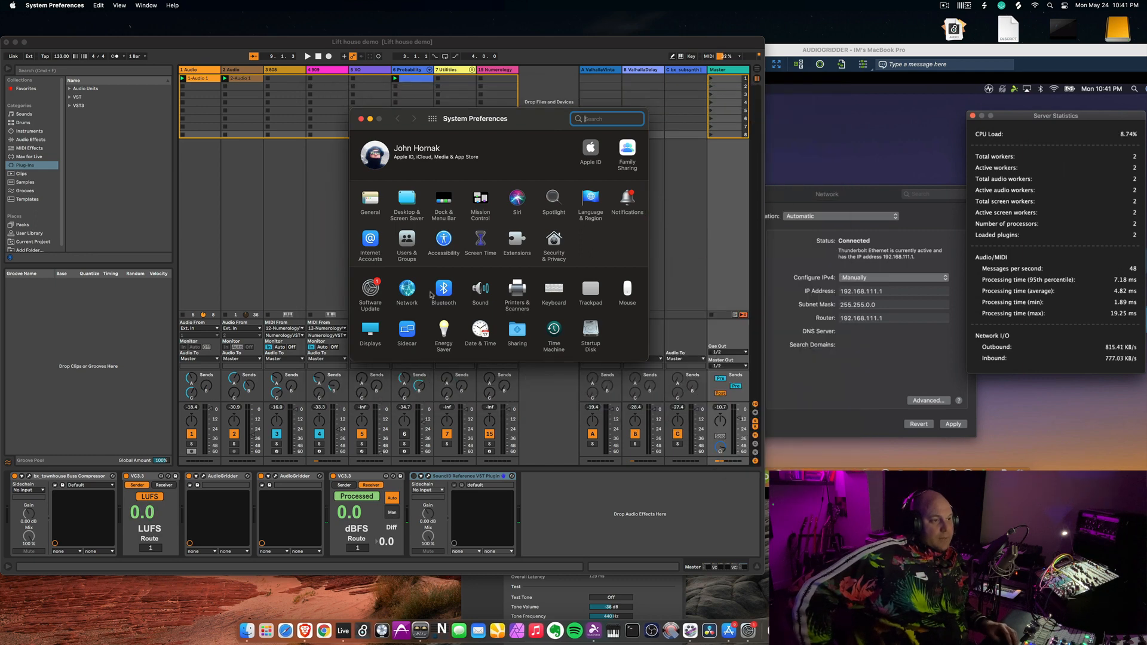
left_click(410, 286)
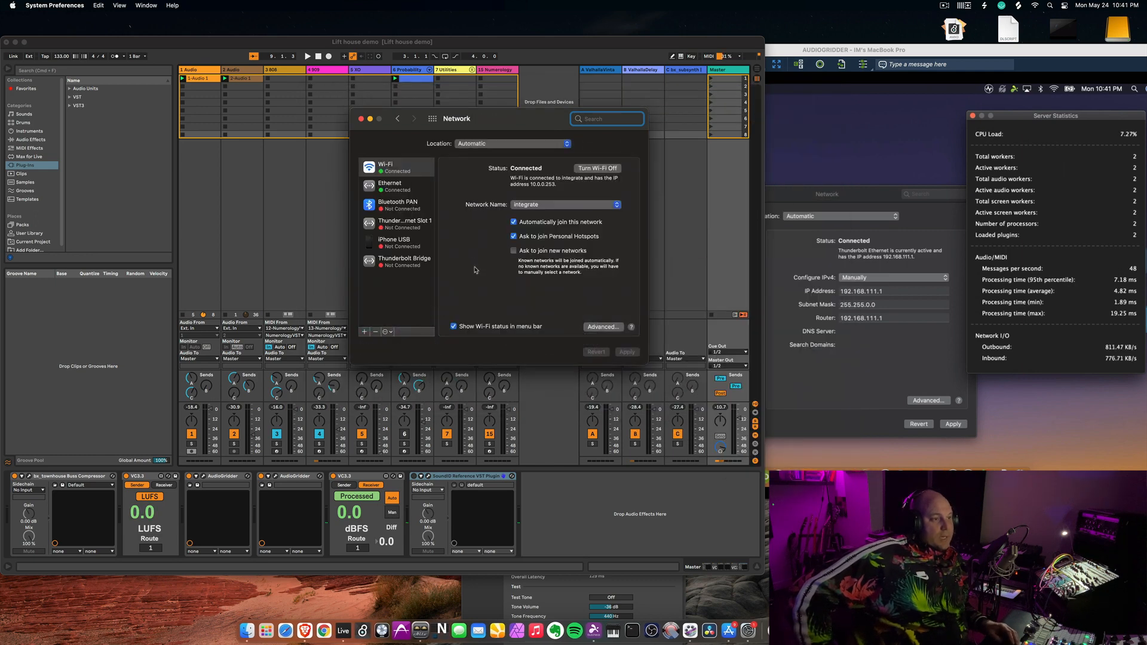
left_click(395, 186)
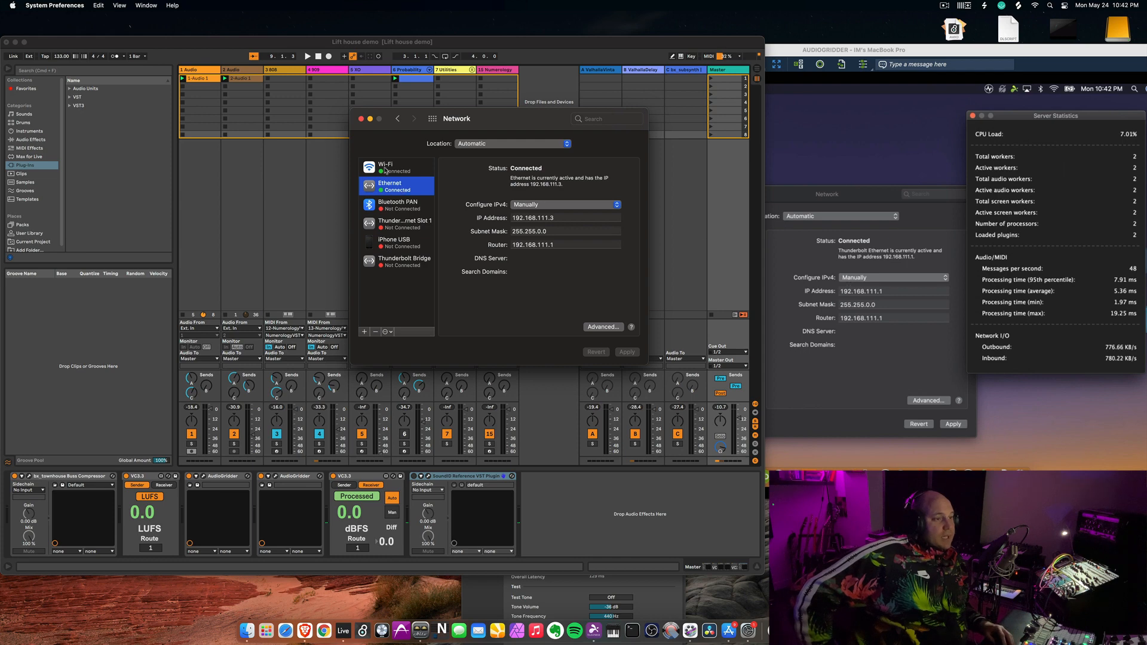
Review the Wi-Fi and wired Ethernet settings on both the local Mac and the remote MacBook
left_click(821, 197)
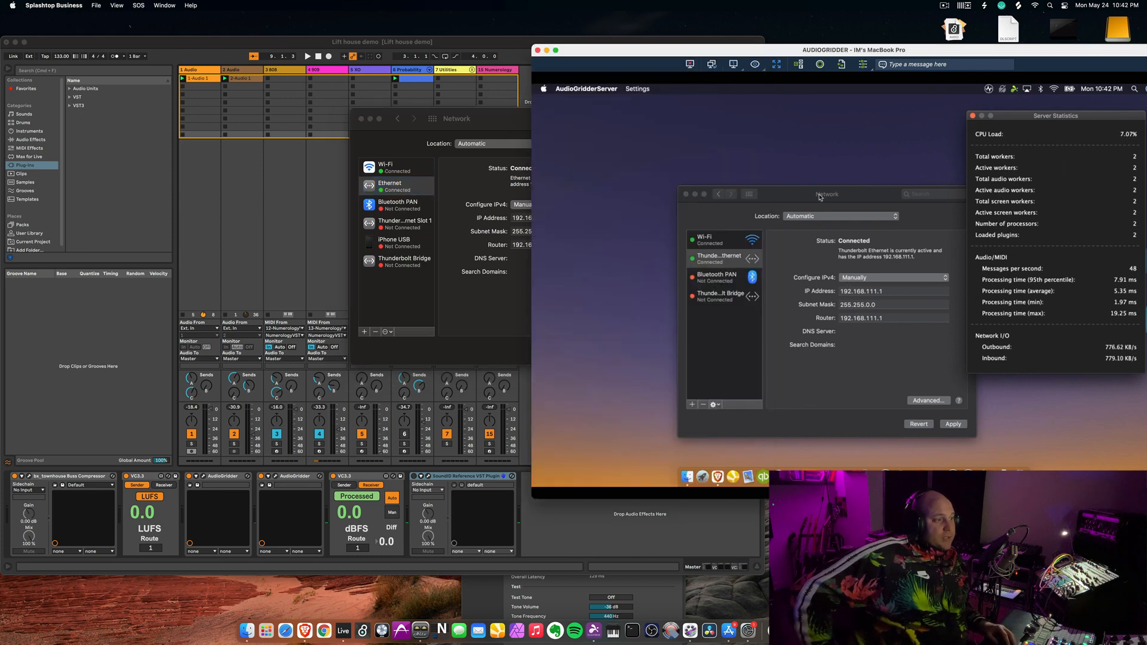
left_click(475, 127)
left_click(396, 170)
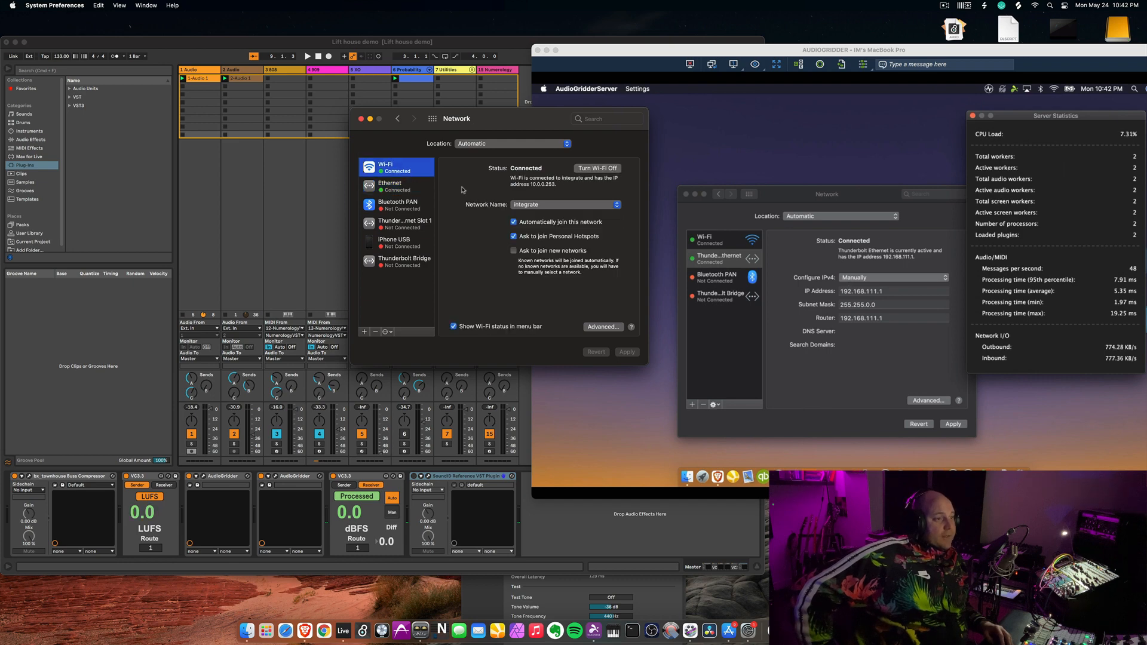
left_click(400, 191)
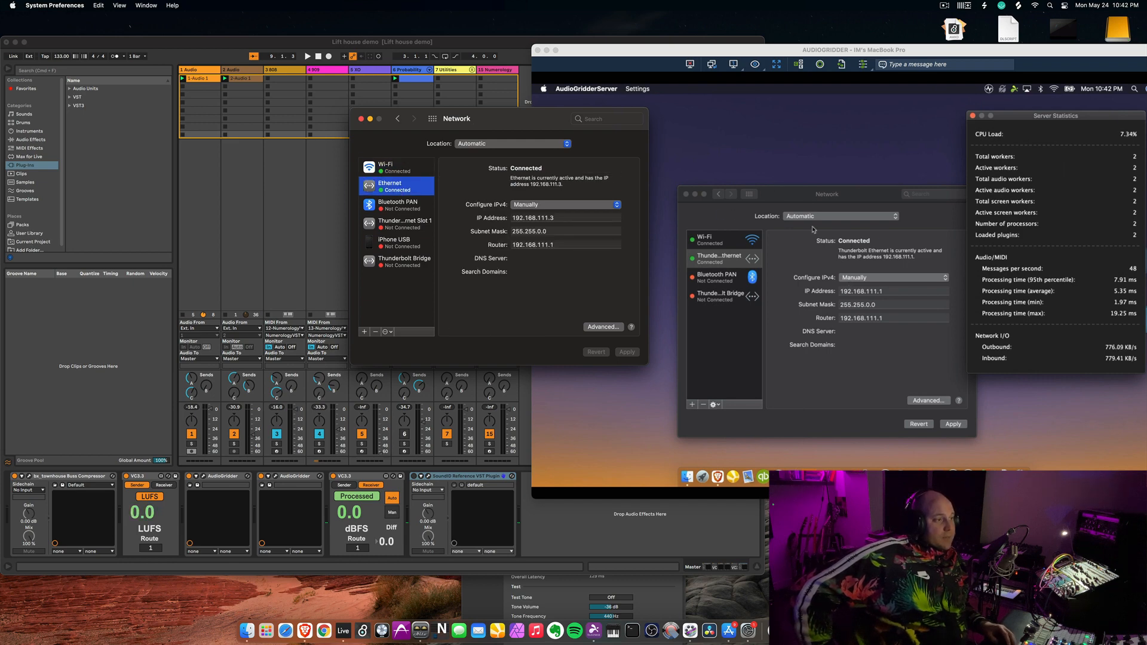
left_click(779, 200)
left_click(712, 246)
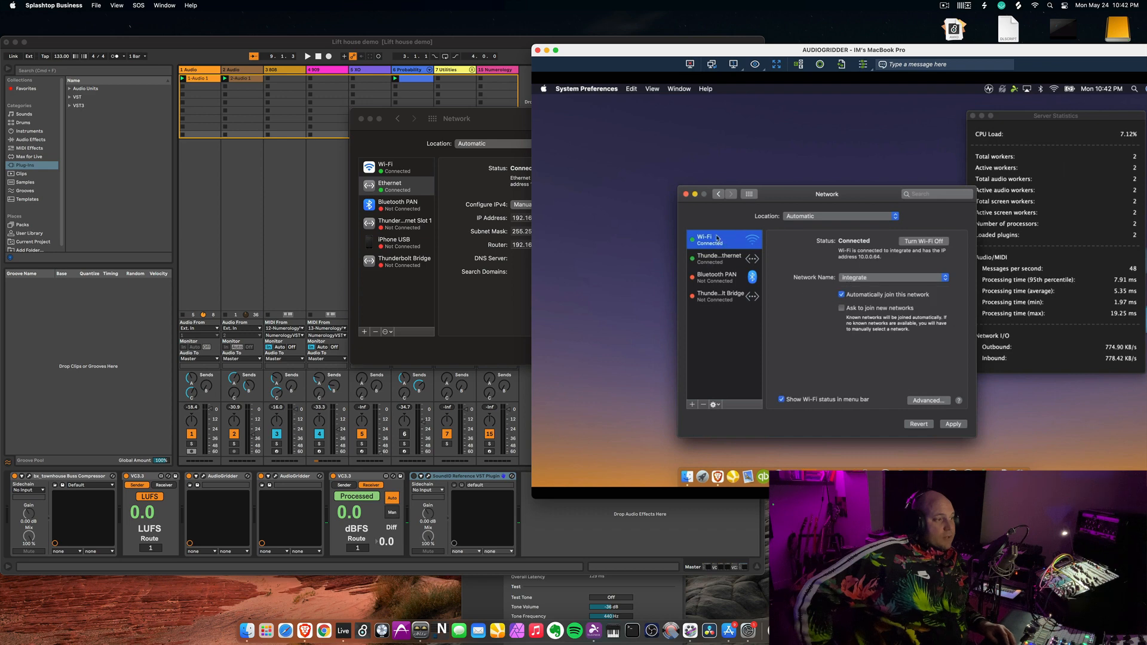
left_click(711, 257)
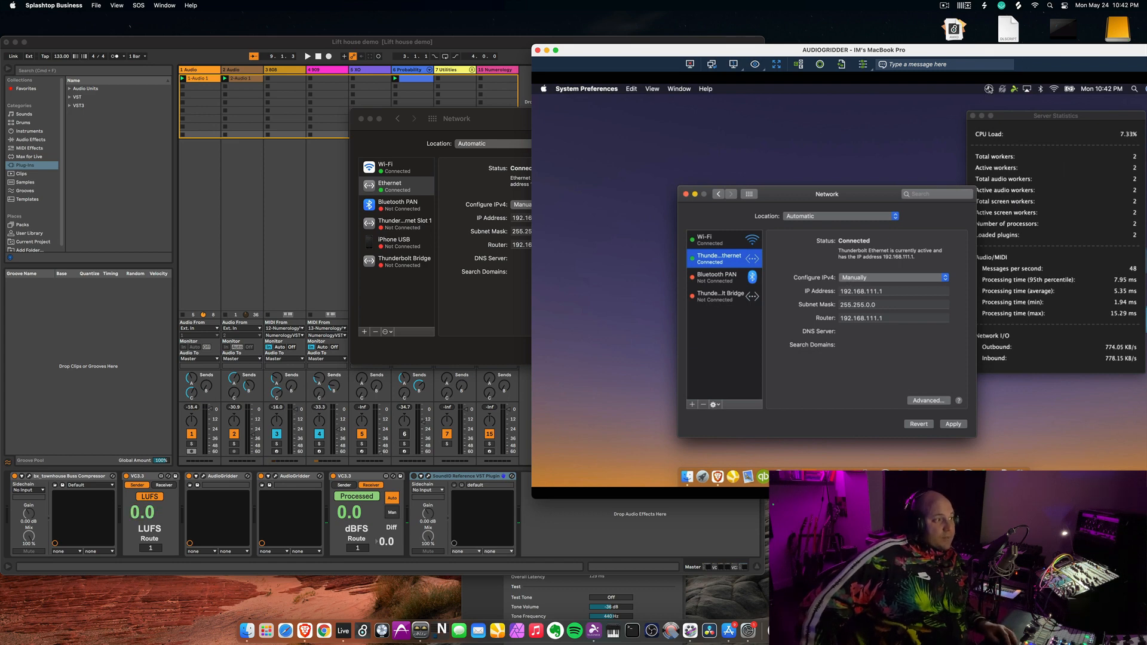
Show the AudioGridder server's statistics, and put away the Network windows on both machines without applying changes on the remote MacBook
left_click(989, 89)
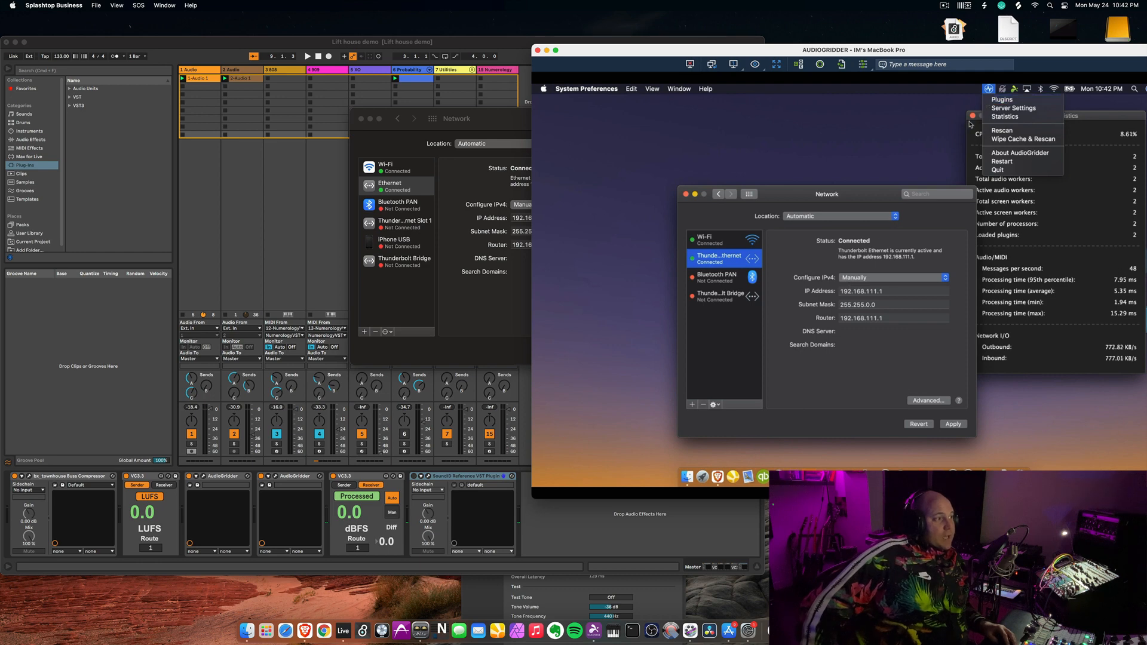
left_click(1005, 117)
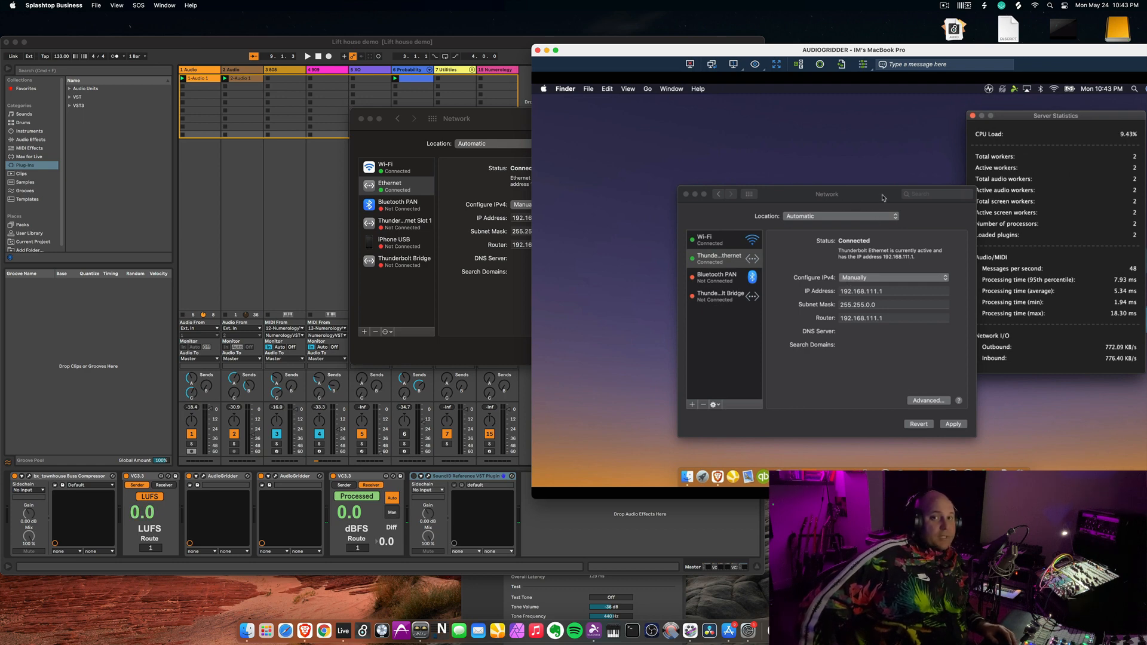
left_click(686, 194)
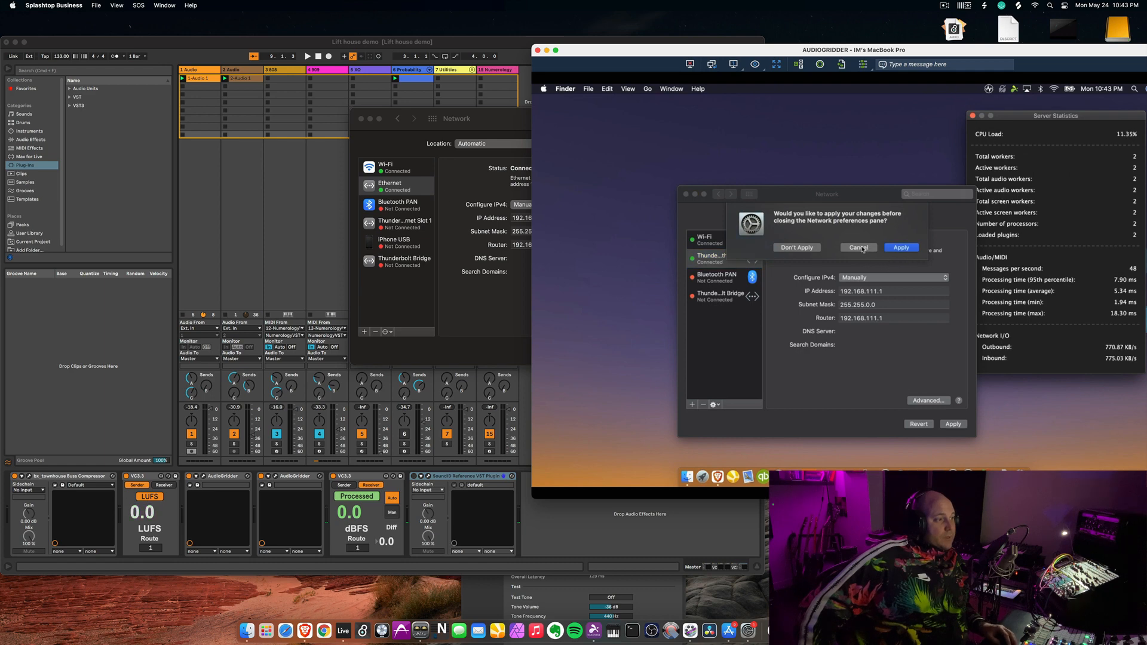
left_click(858, 245)
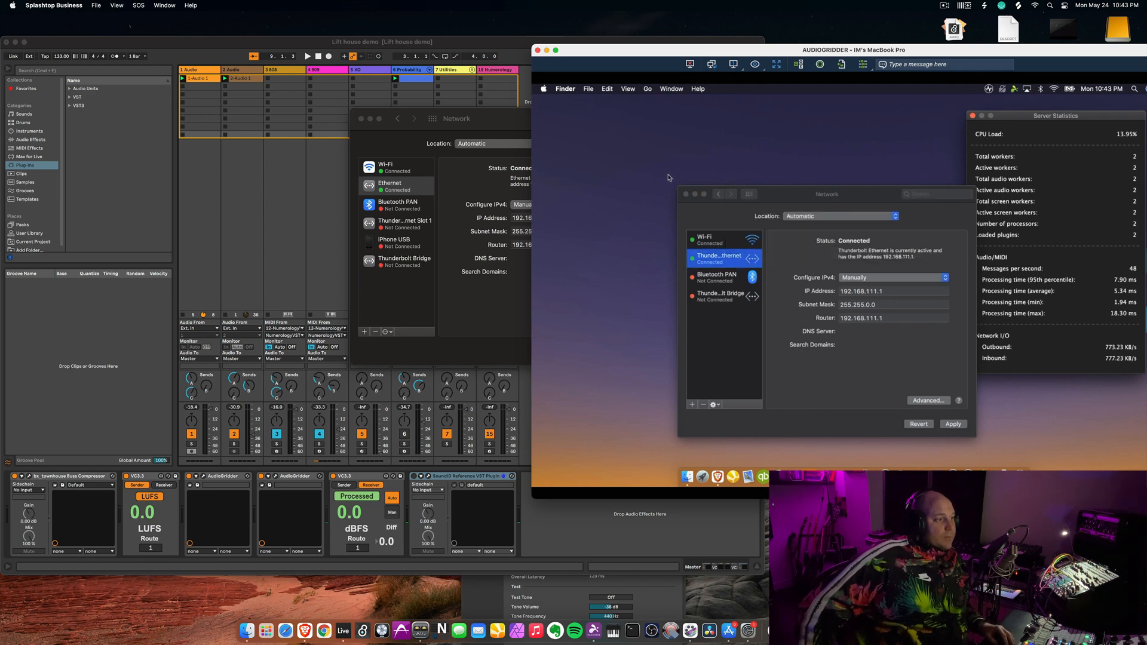
left_click(694, 195)
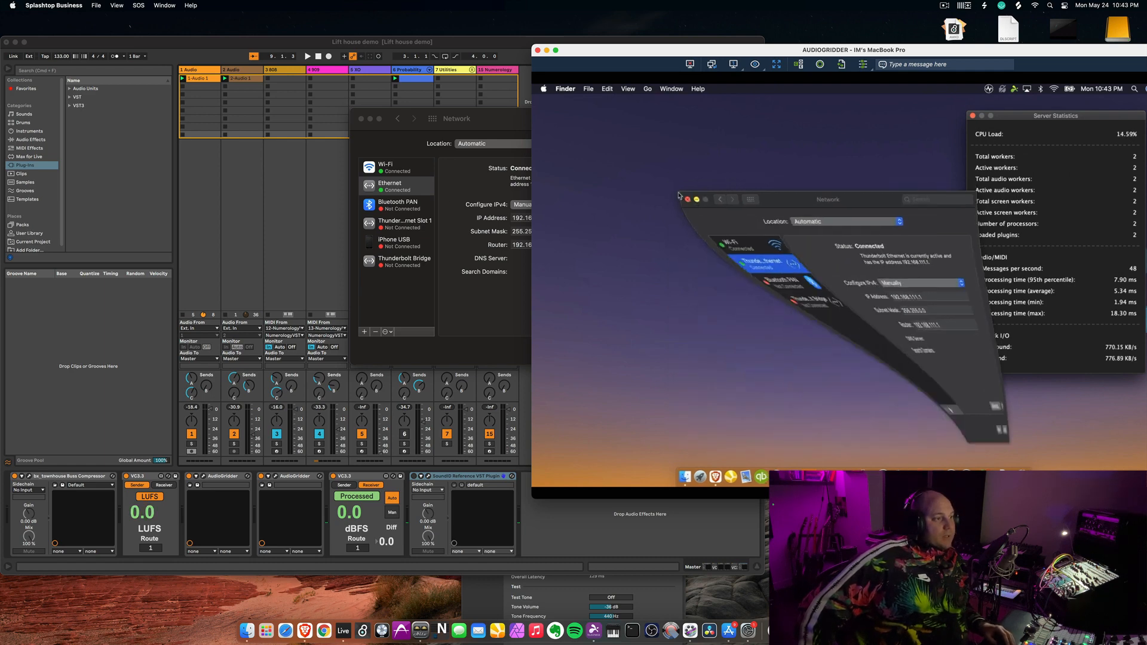
left_click(360, 119)
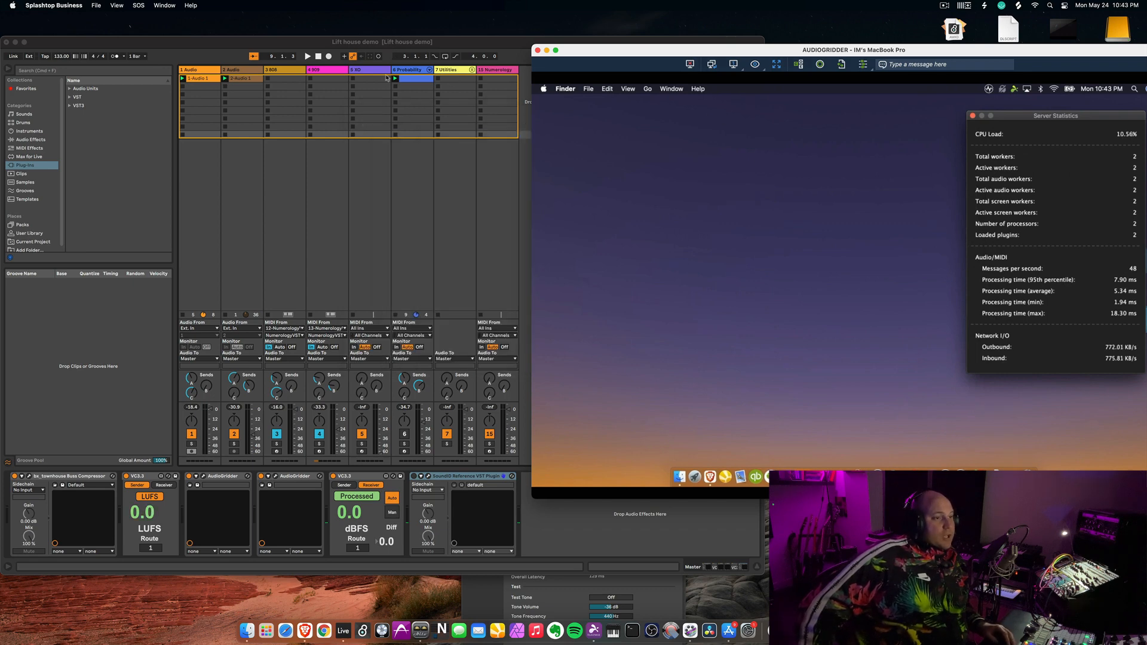
Return to the Live set, show the Master track's first AudioGridder plugin window and bring up its options
left_click(305, 41)
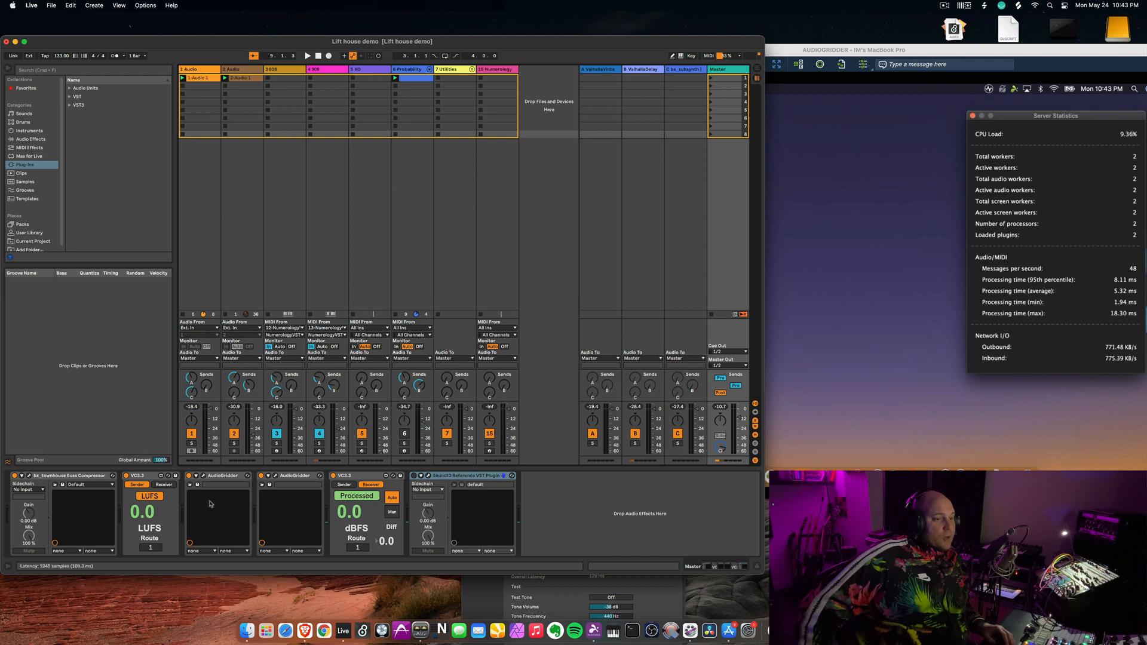
left_click(203, 477)
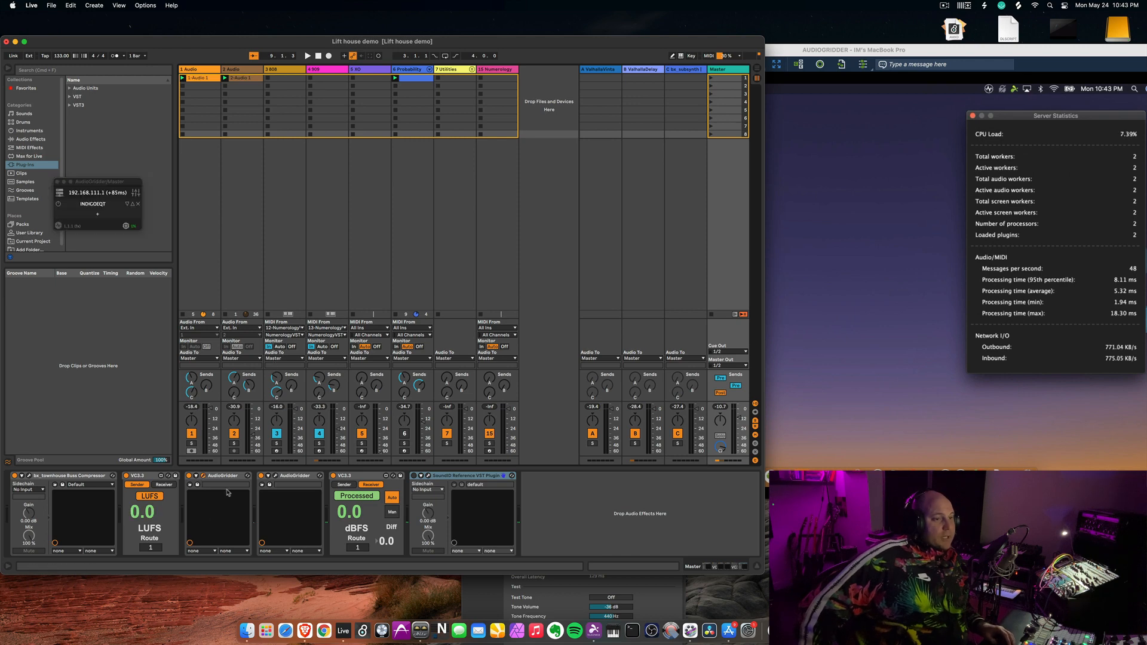
left_click(113, 195)
left_click(136, 193)
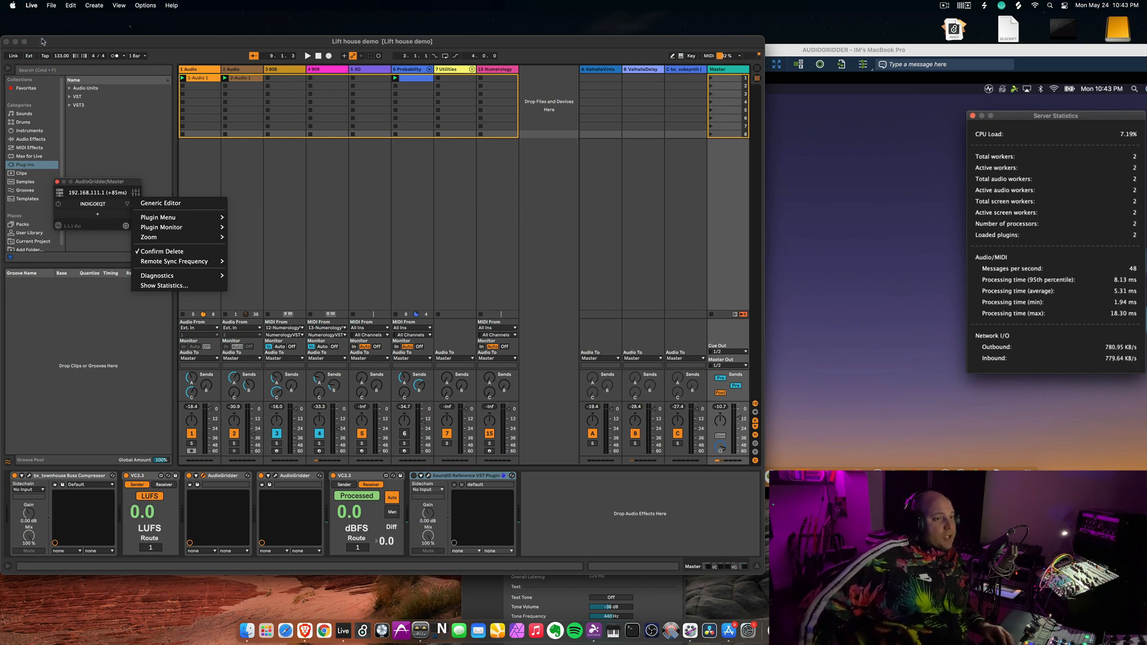
Display Live's audio preferences to show the buffer size and latency settings, then close them along with the plugin's options
left_click(32, 5)
left_click(44, 34)
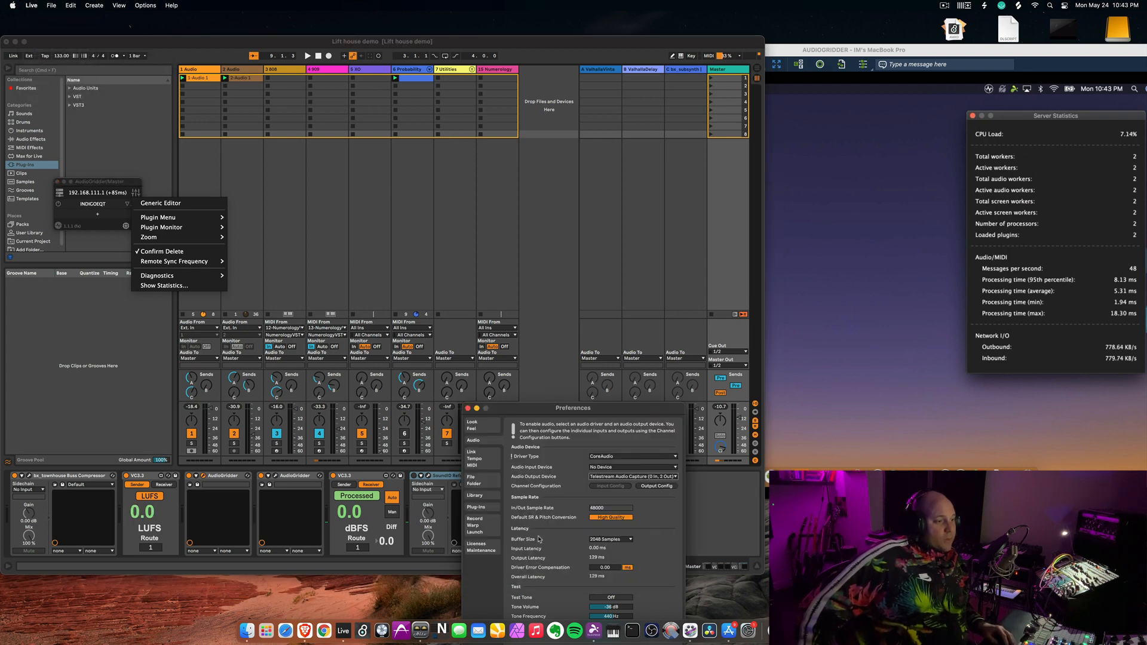
left_click(469, 409)
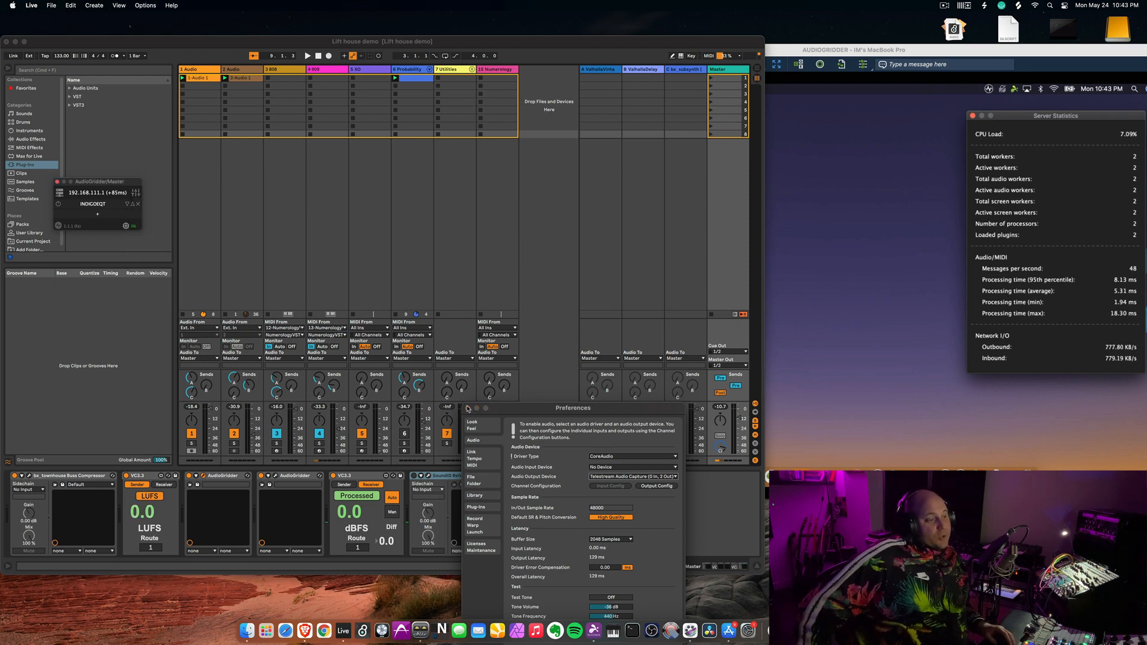
left_click(468, 409)
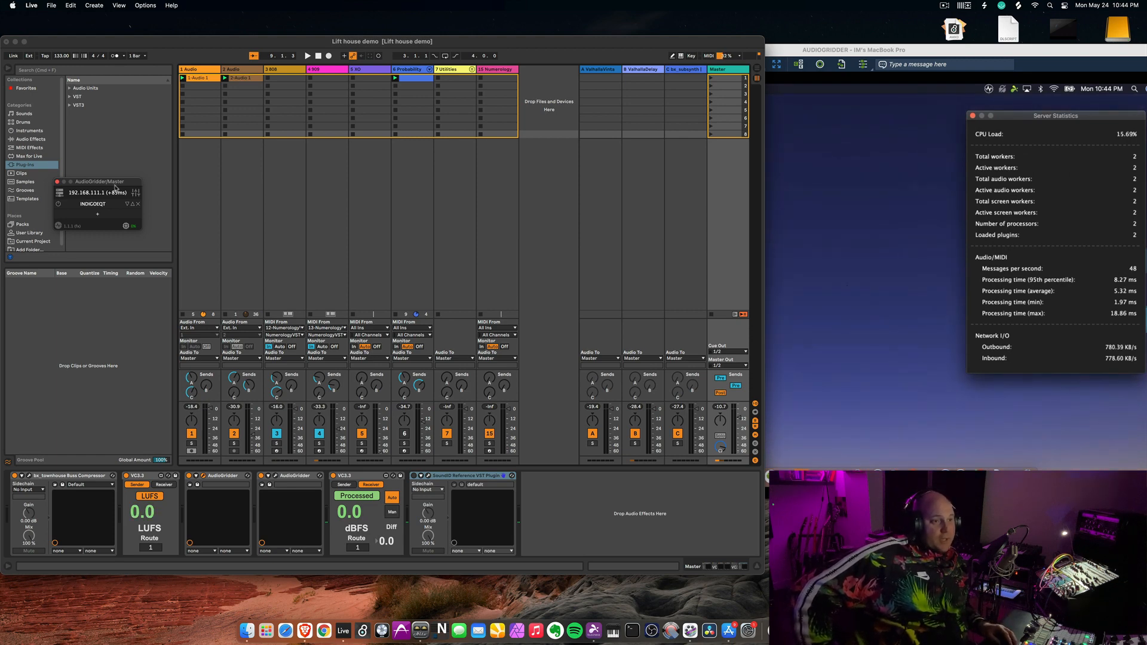
Show the remote INDIGOEQT interface on the Master track while the set plays, then close the plugin window
left_click(96, 204)
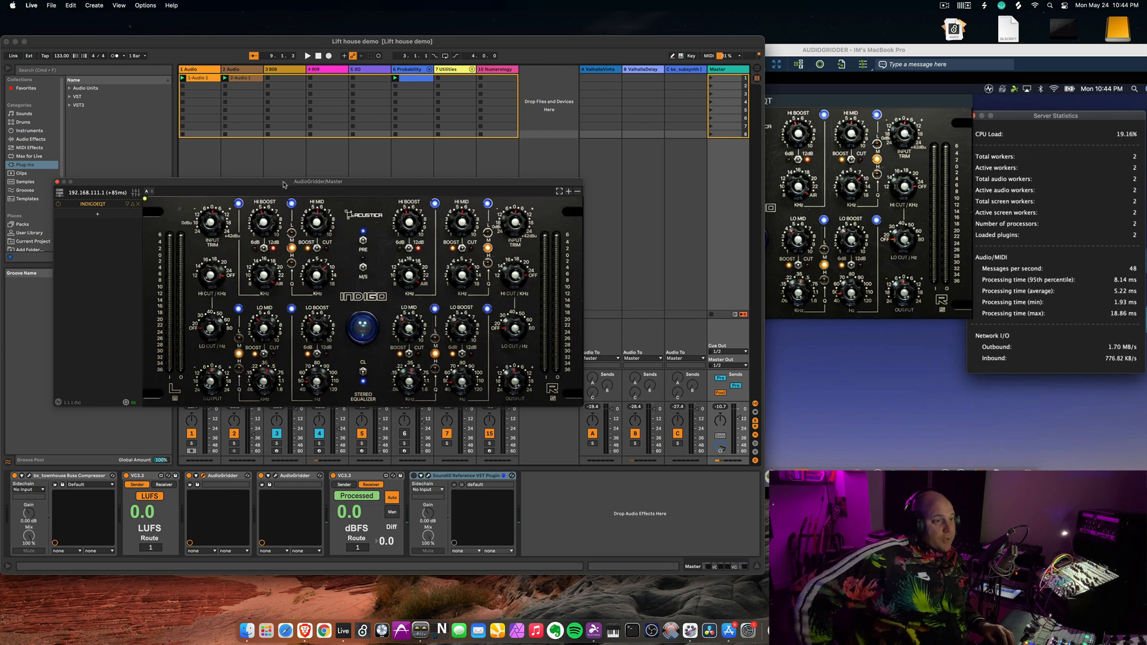
mouse_move(266, 223)
left_mouse_down()
mouse_move(319, 216)
mouse_move(260, 235)
left_mouse_up()
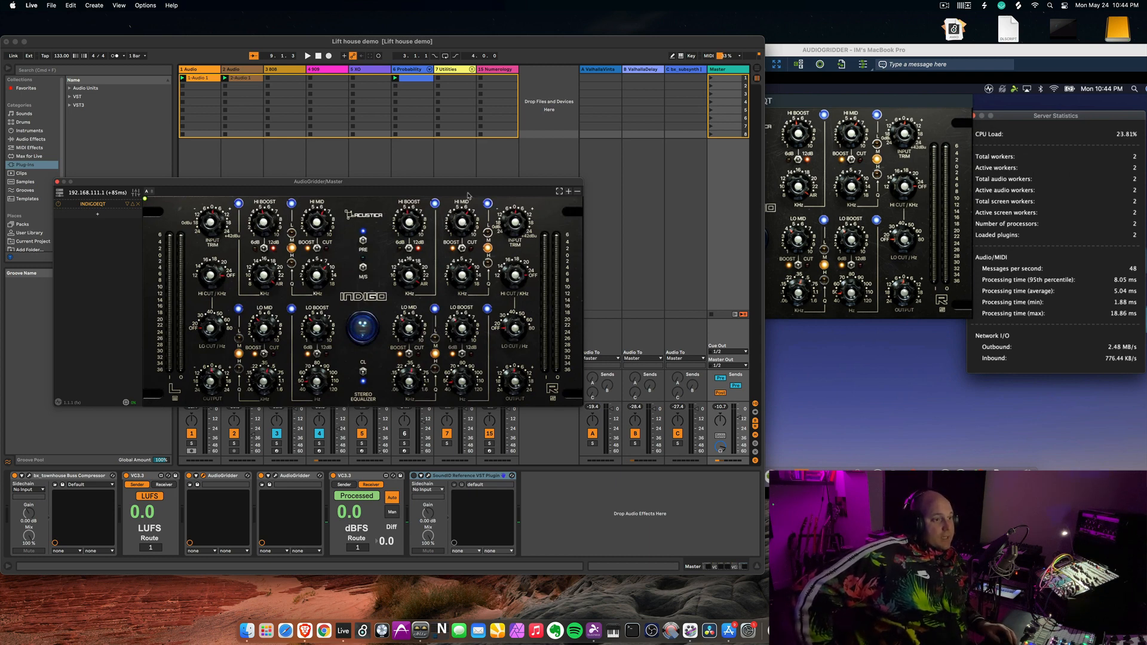
left_click(308, 56)
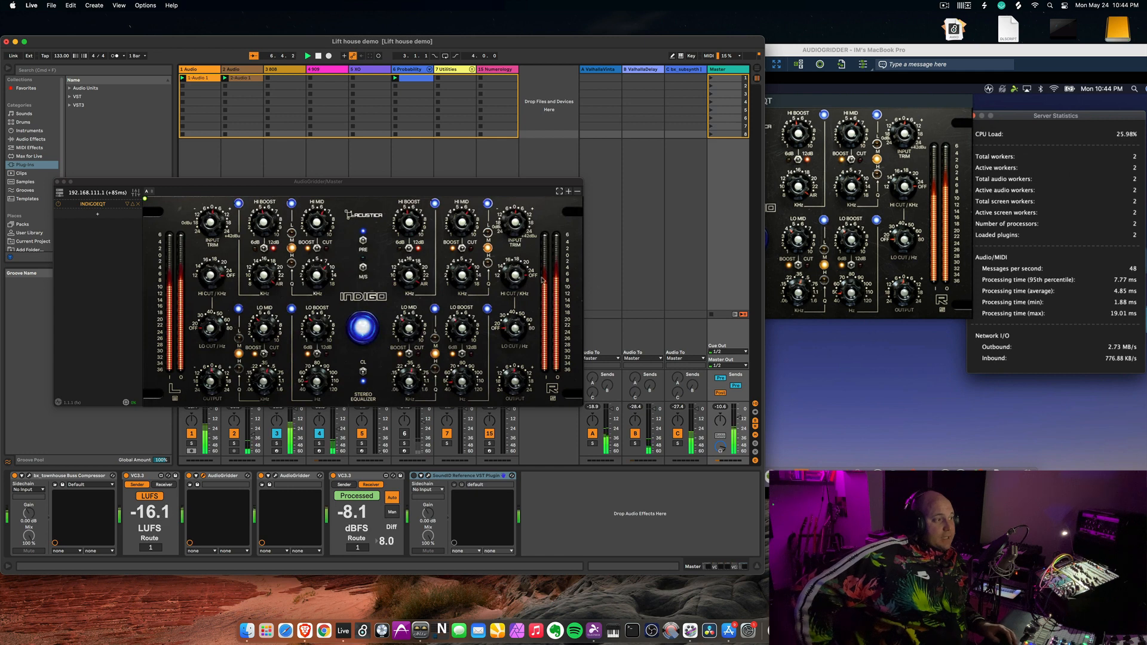
left_click(57, 181)
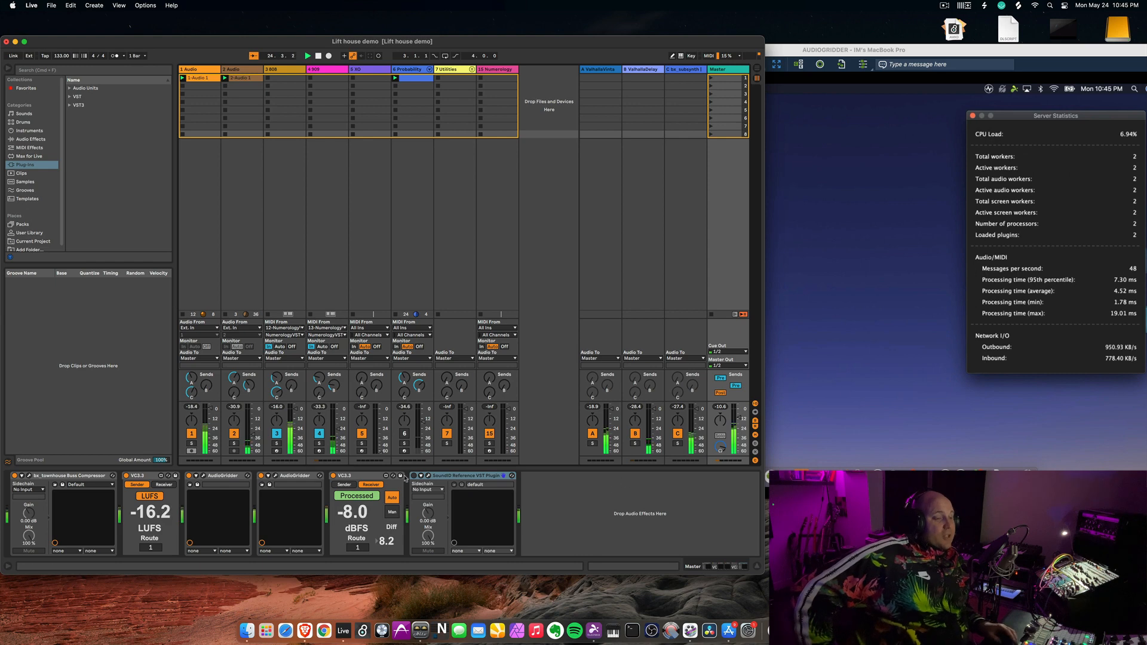
Show the first AudioGridder's list of addable plugins without loading any, then close its window and stop playback
left_click(203, 476)
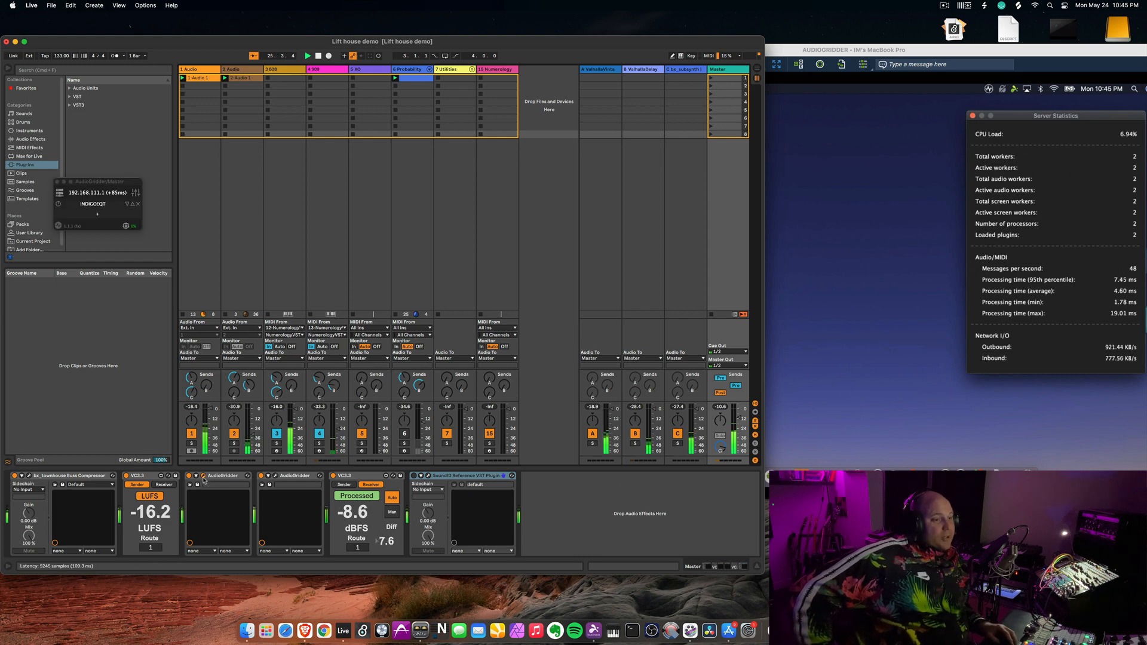
left_click(98, 215)
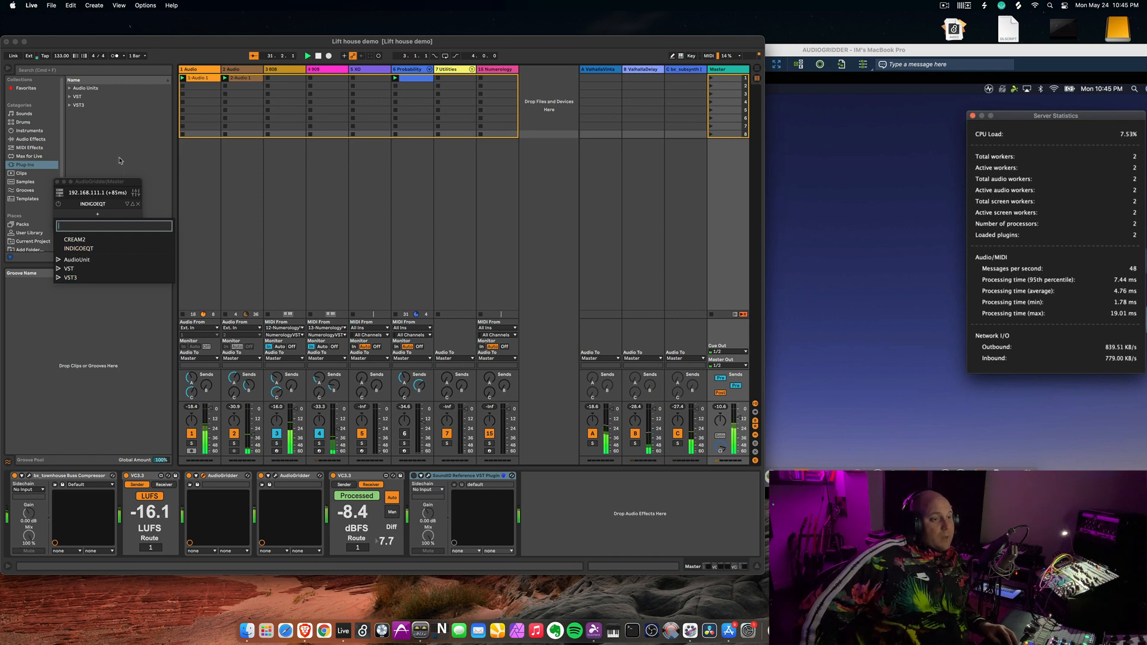
left_click(98, 182)
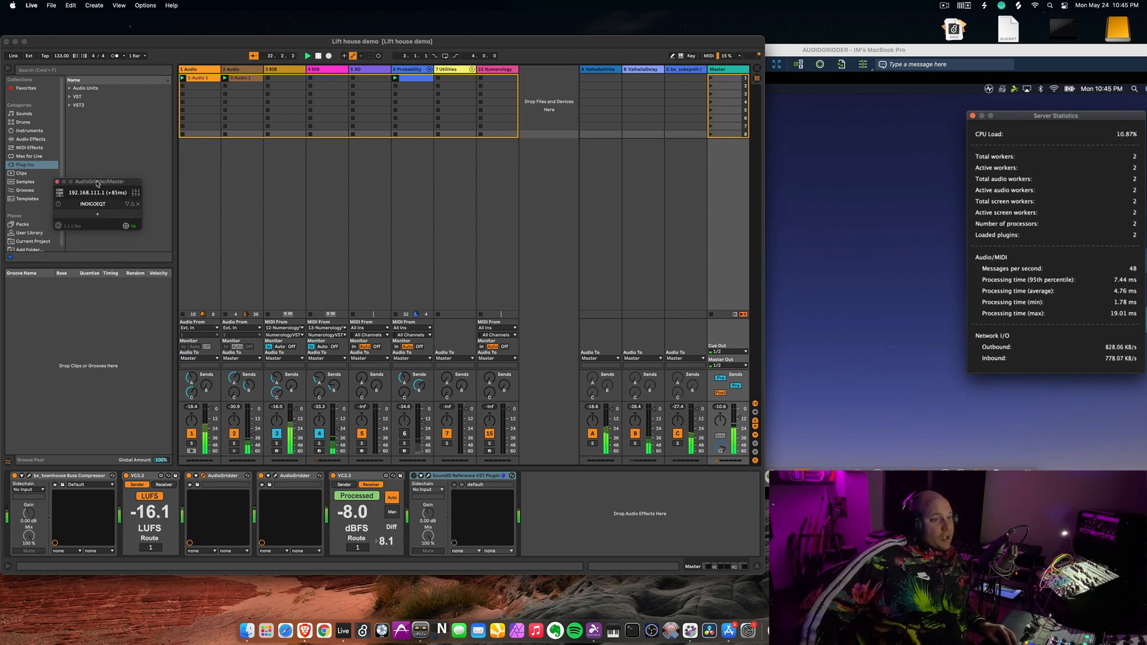
left_click(57, 182)
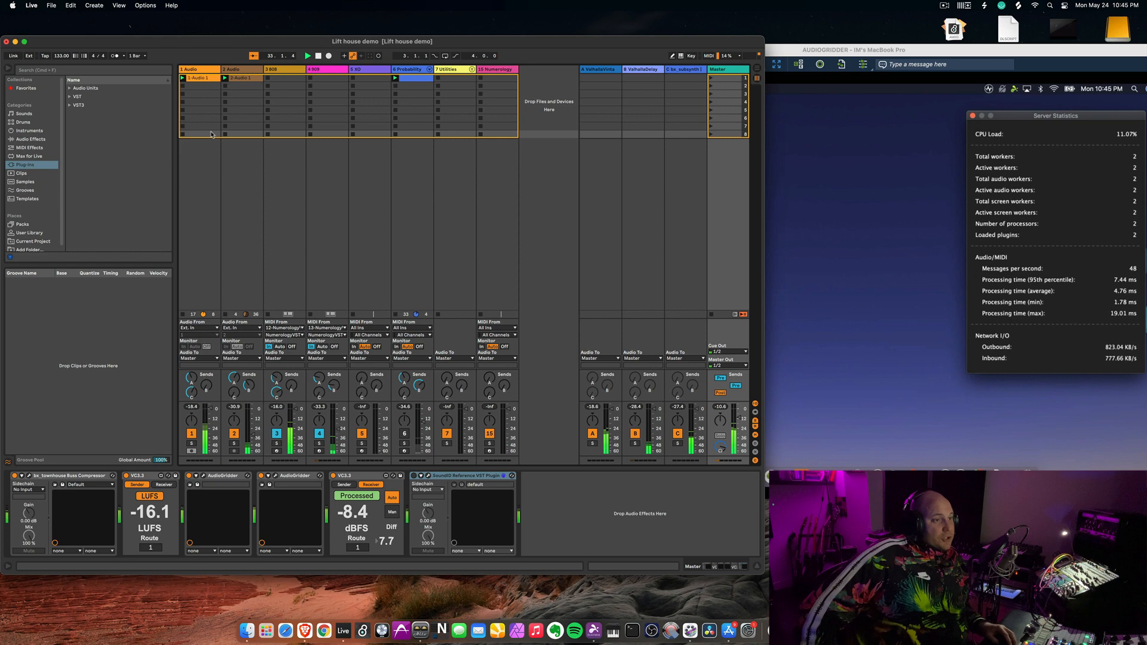
left_click(320, 56)
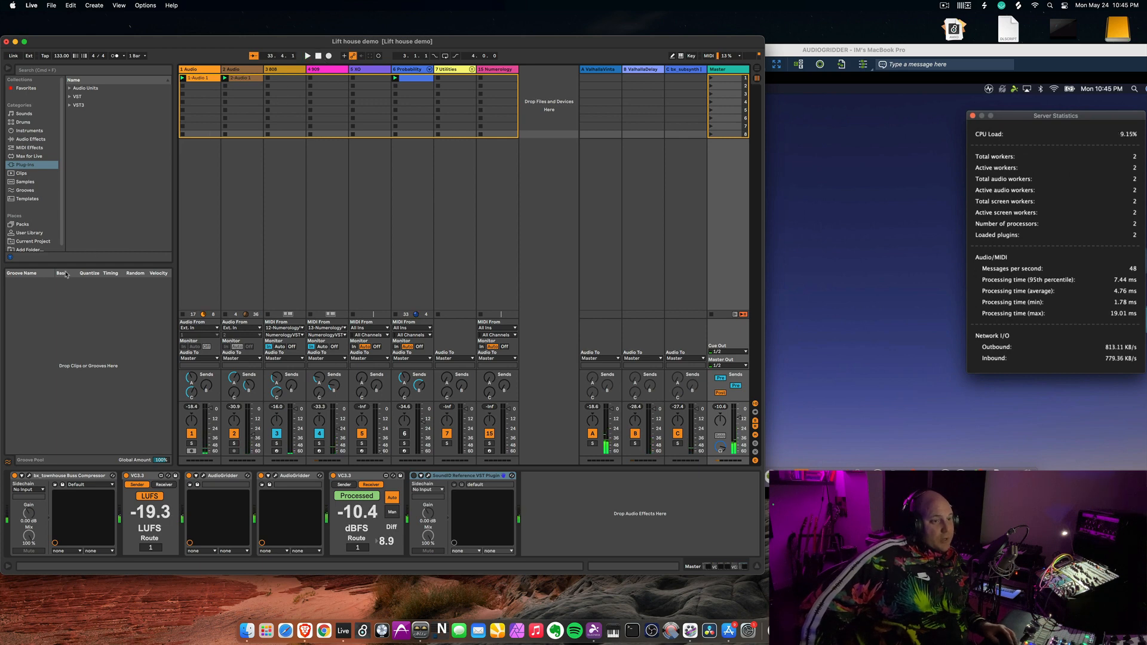
In the Master track's second AudioGridder, display CREAM2, switch on its Magic section and set the preamp to LINE after trying TUBE
left_click(288, 478)
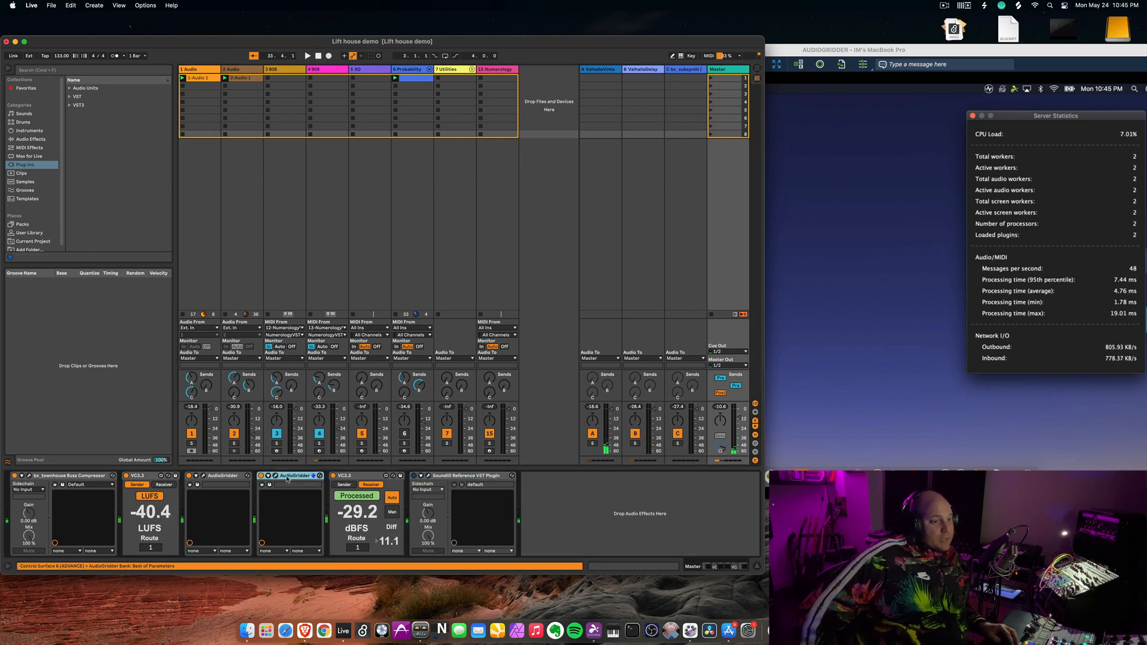
left_click(276, 476)
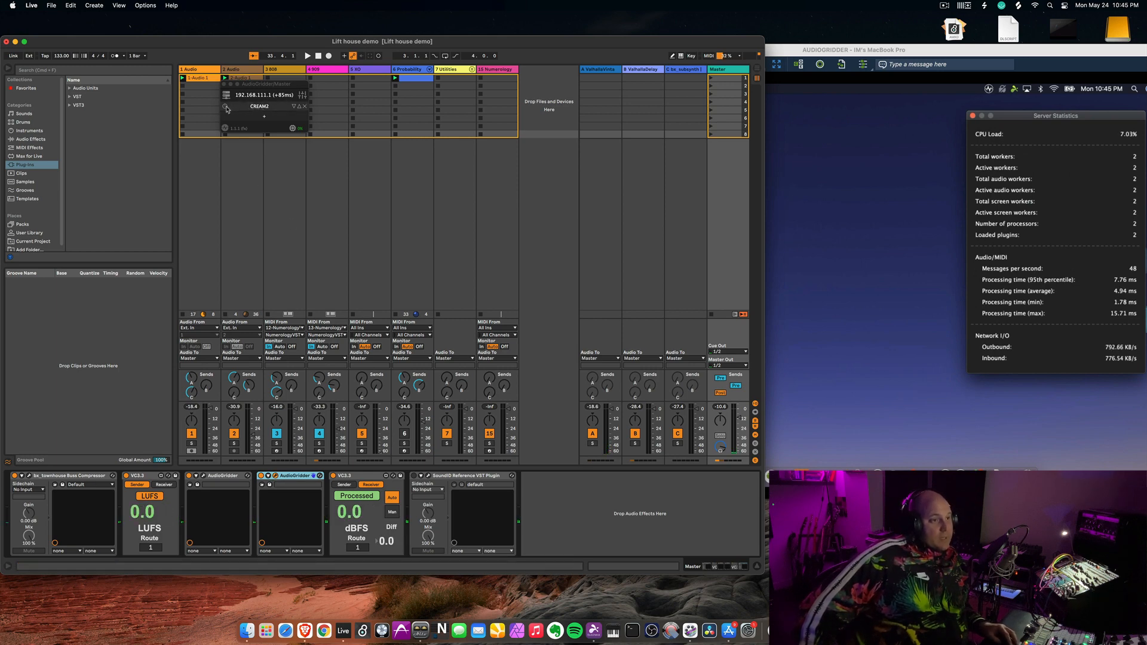
left_click(246, 107)
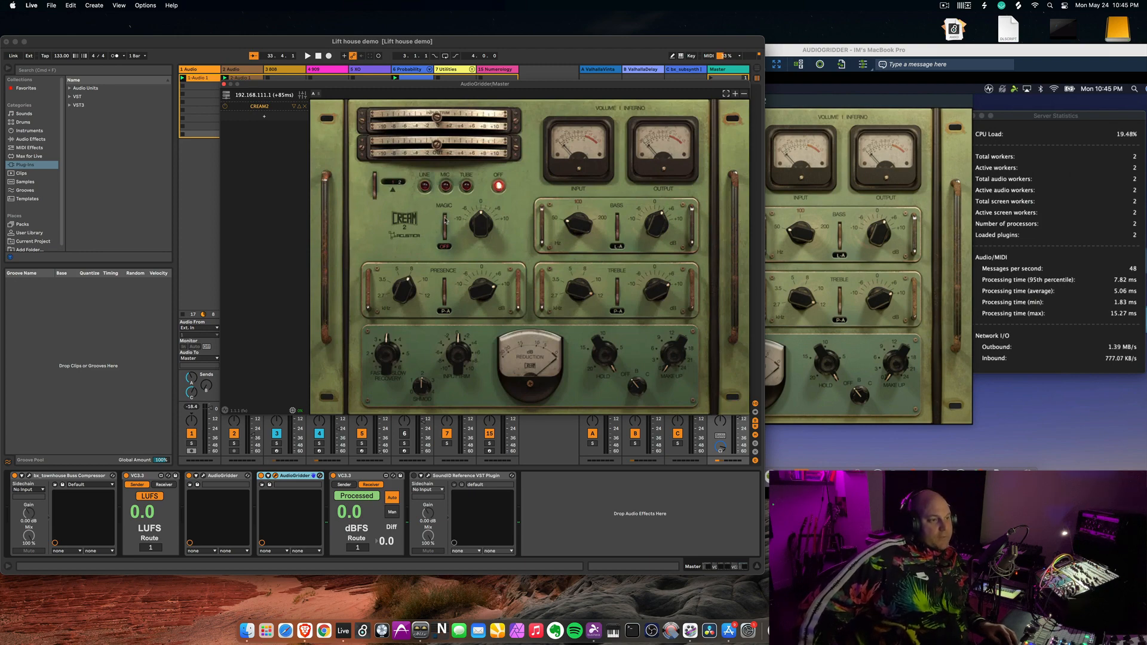
left_click_drag(445, 219, 444, 227)
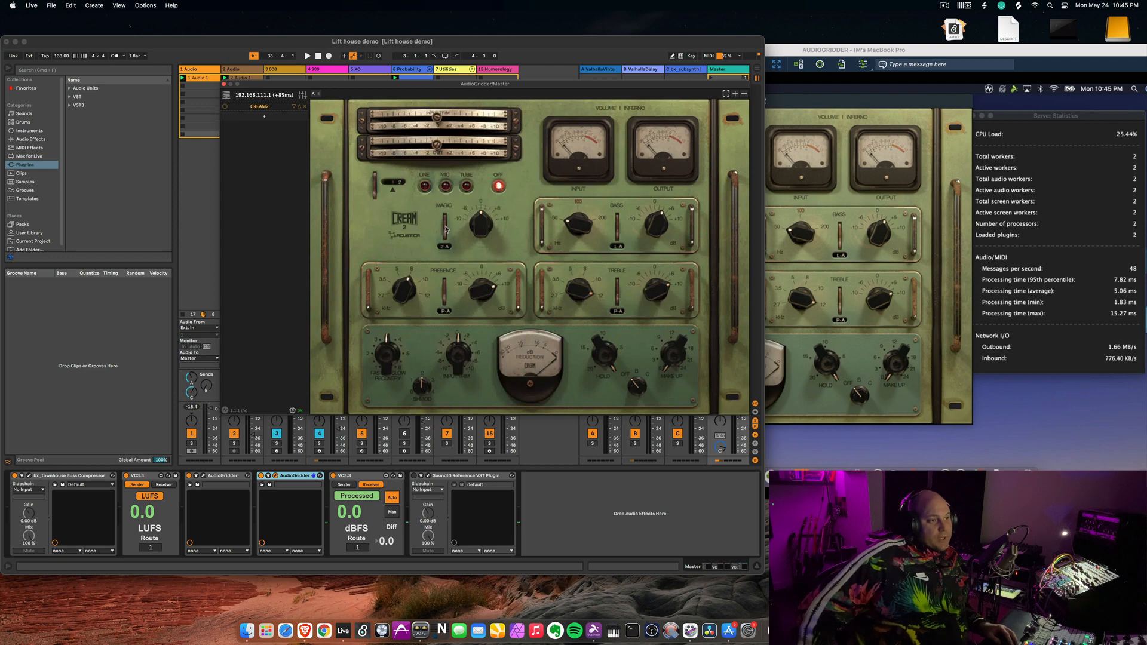
left_click(467, 185)
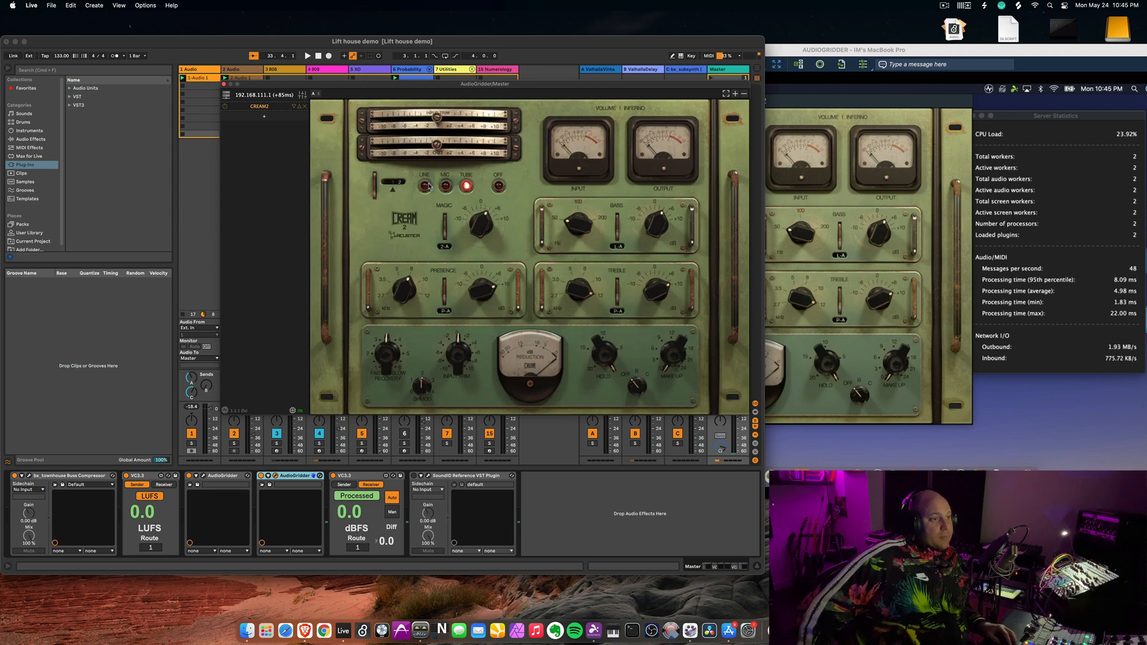
left_click(426, 186)
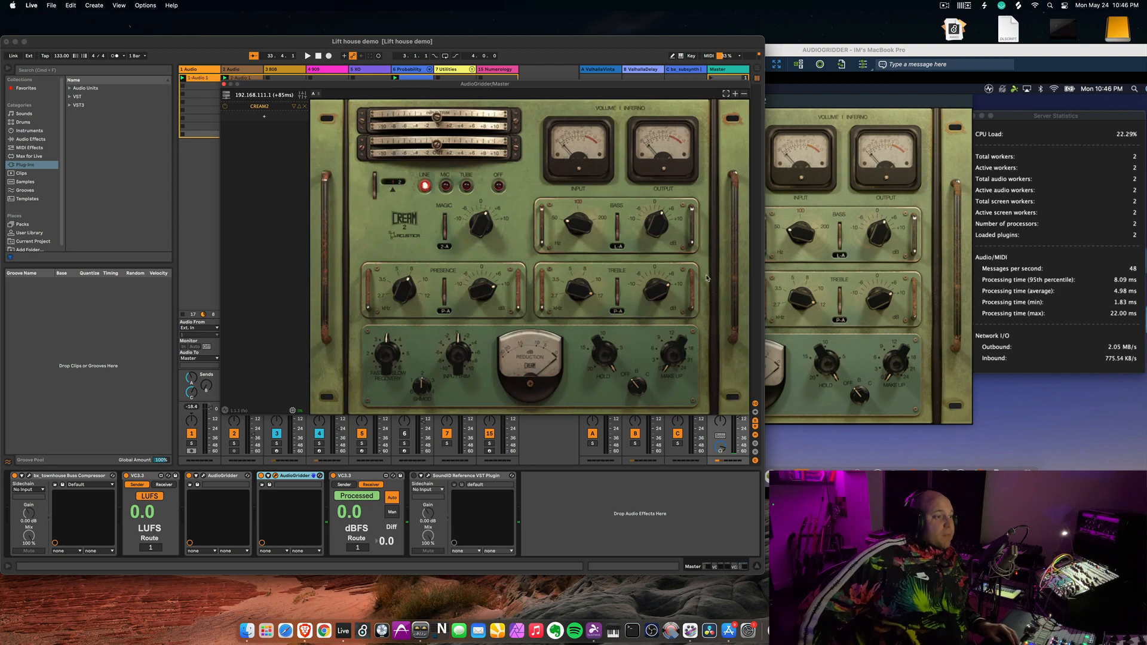
Play the set while trying CREAM2's Bass and Magic gain knobs, and shift the plugin window slightly aside
key("space")
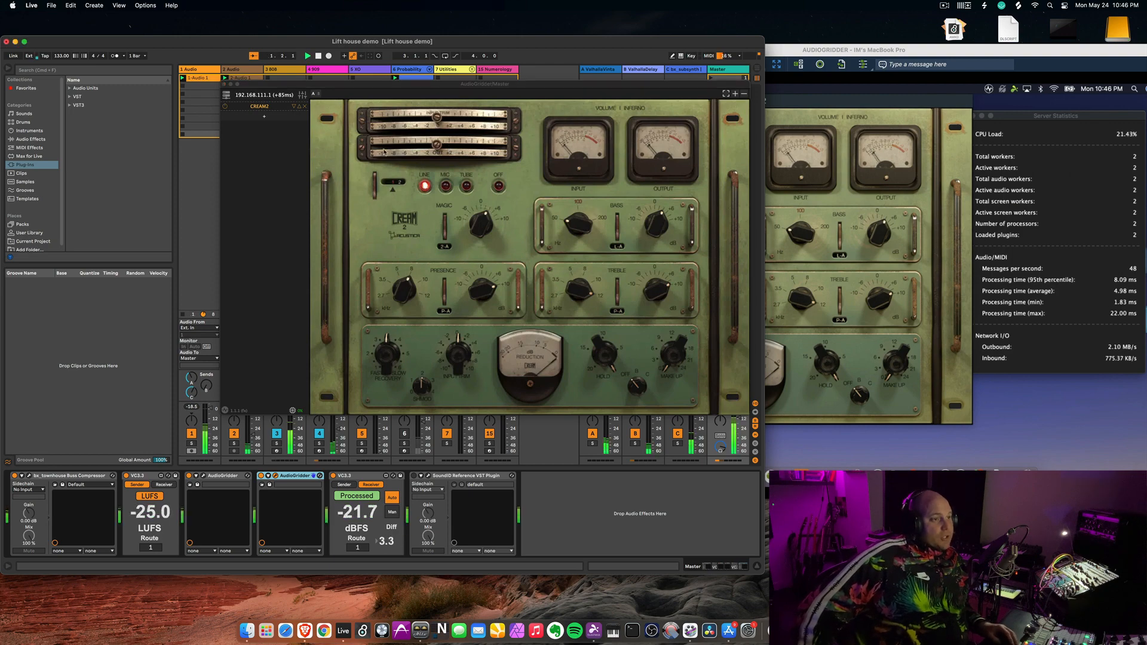
left_click(658, 214)
left_click_drag(657, 214, 658, 209)
mouse_move(482, 221)
left_mouse_down()
mouse_move(484, 204)
mouse_move(483, 242)
left_mouse_up()
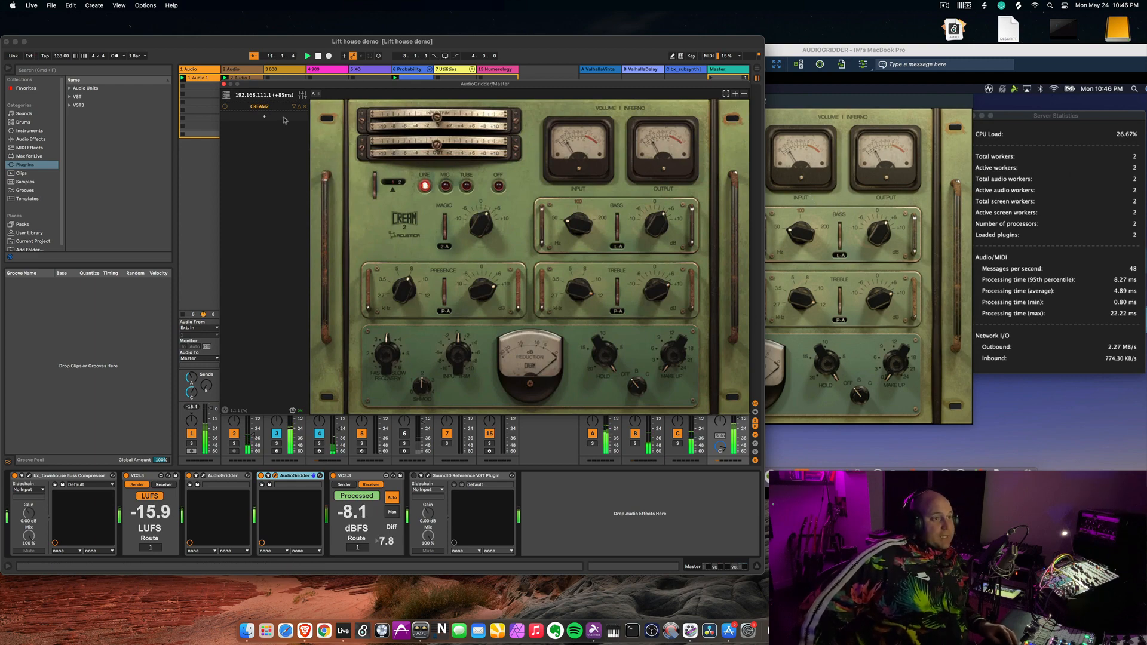
left_click_drag(310, 86, 276, 84)
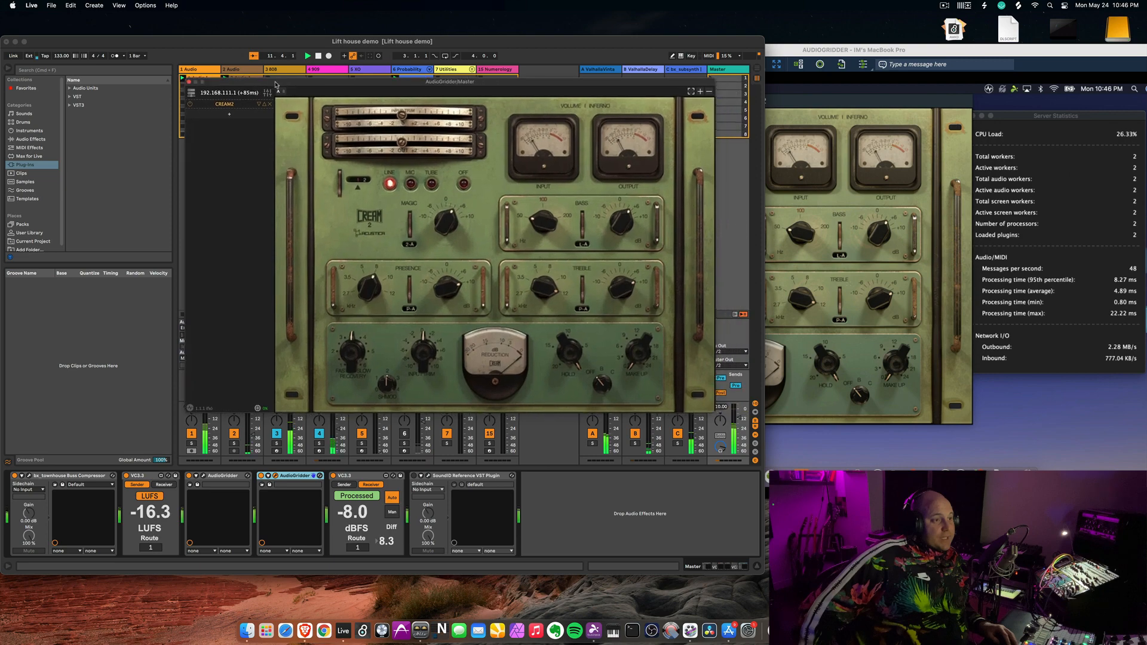
Show INDIGOEQT alongside CREAM2 during playback, then close both AudioGridder windows and stop the set
left_click(203, 476)
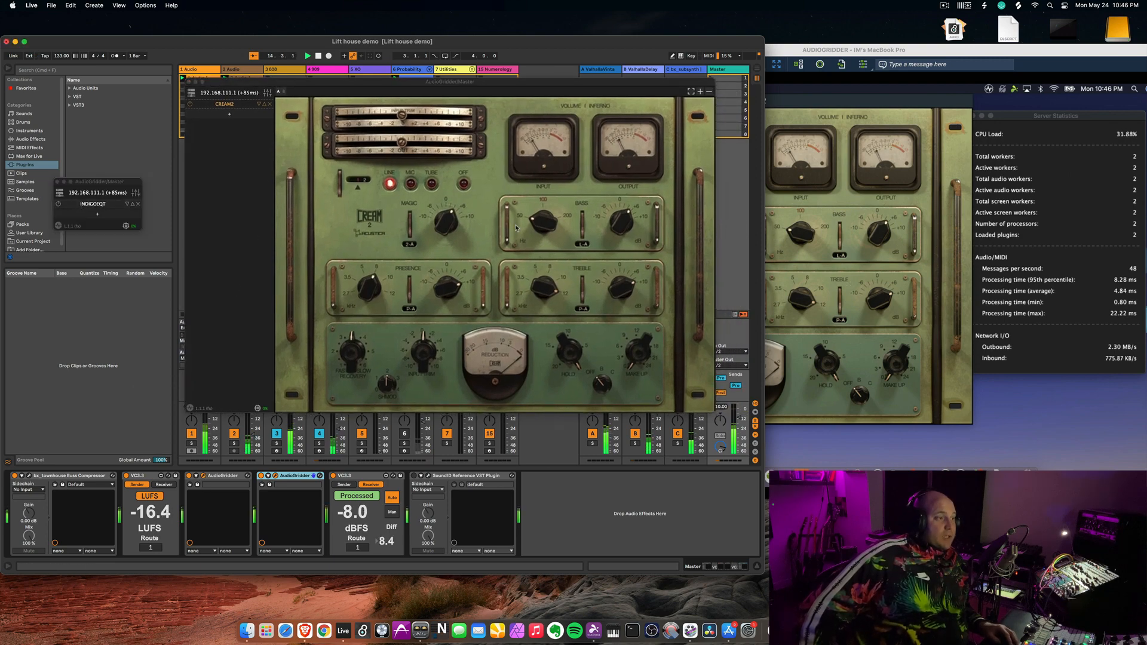
left_click(92, 206)
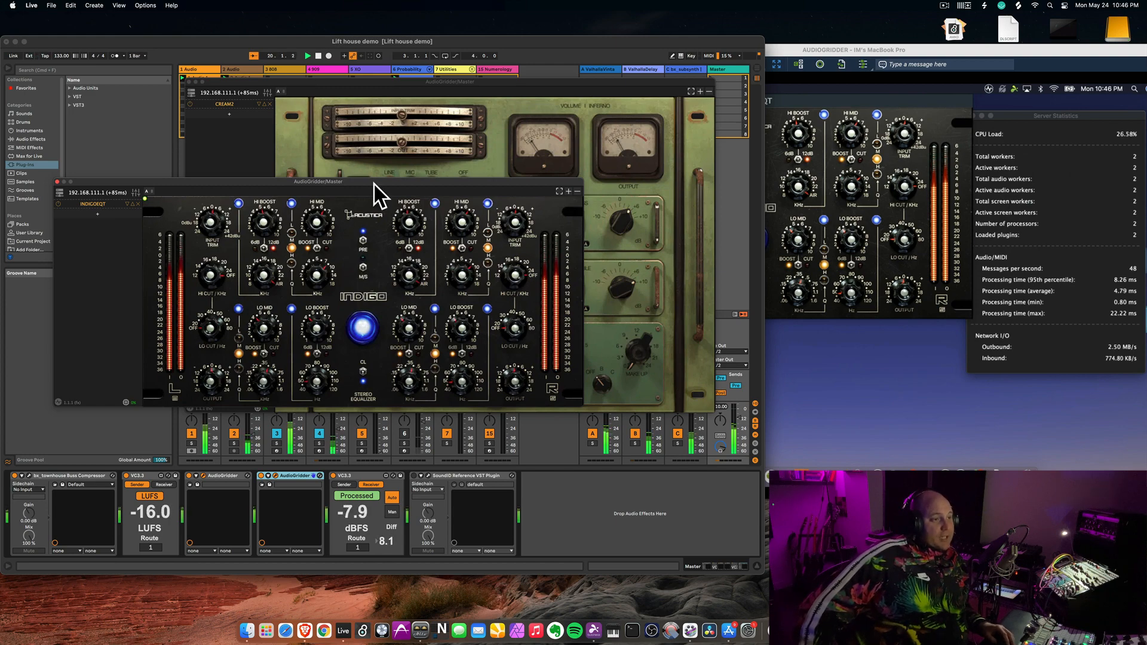
left_click(188, 82)
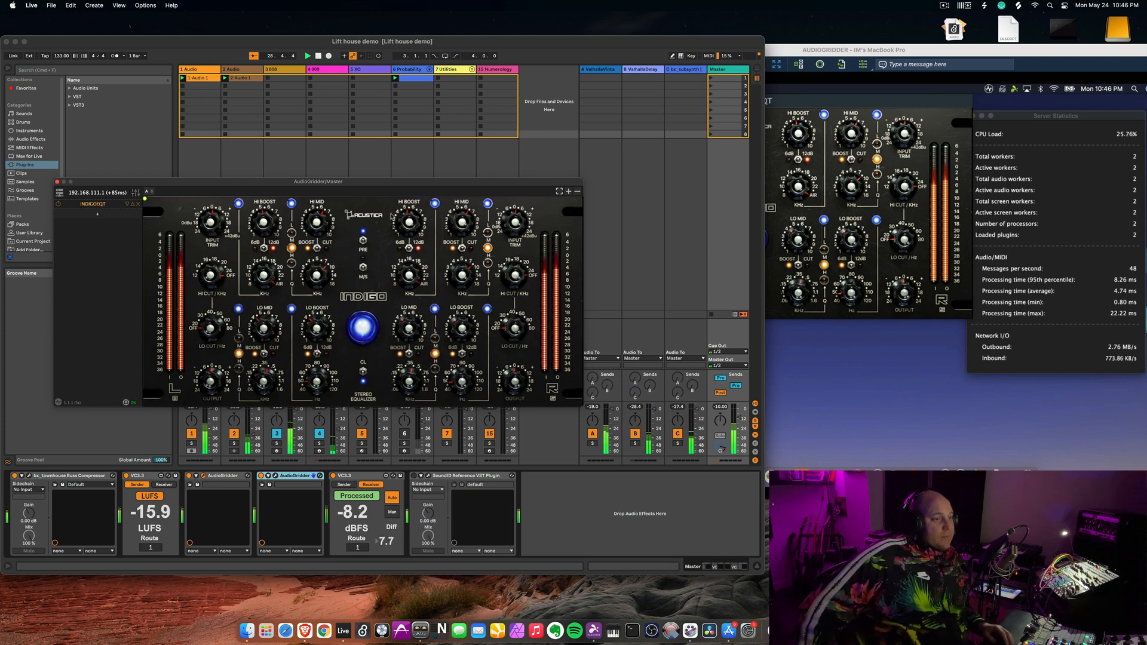
left_click(57, 182)
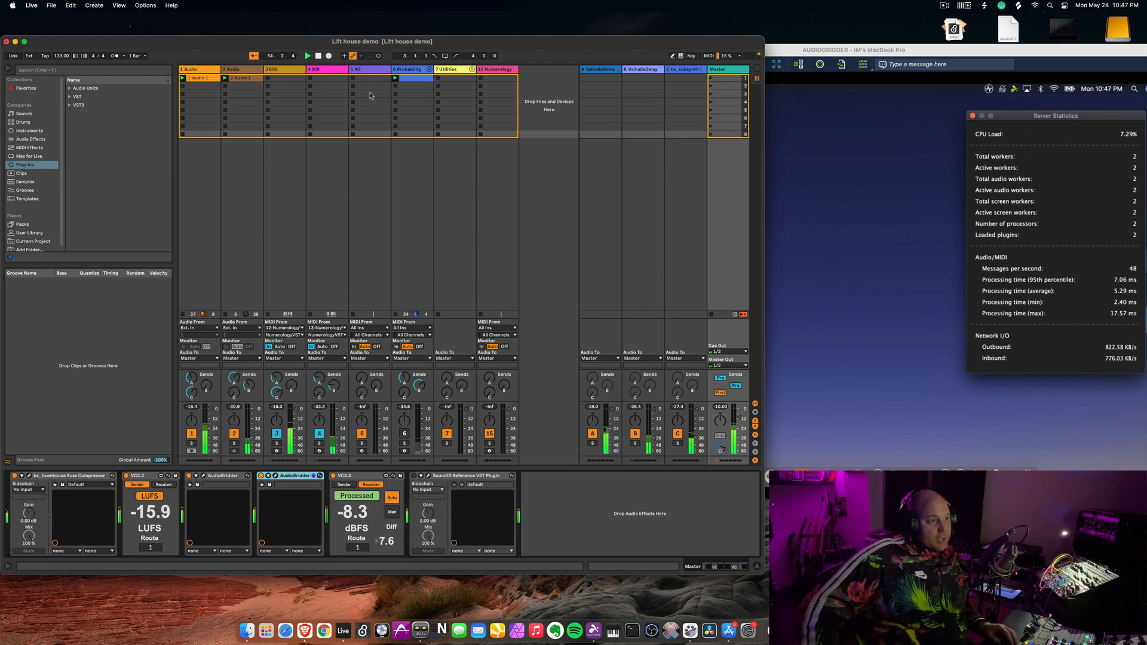
left_click(319, 56)
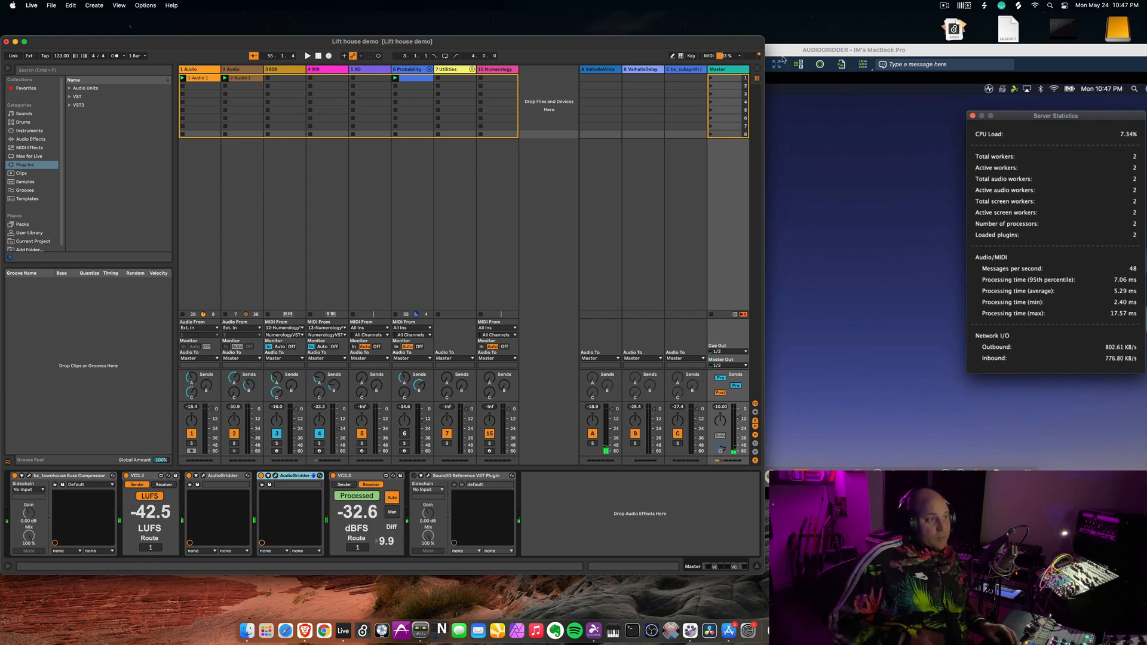
On the remote MacBook, move the Server Statistics window fully into view and review the AudioGridder server's available commands
left_click(1063, 55)
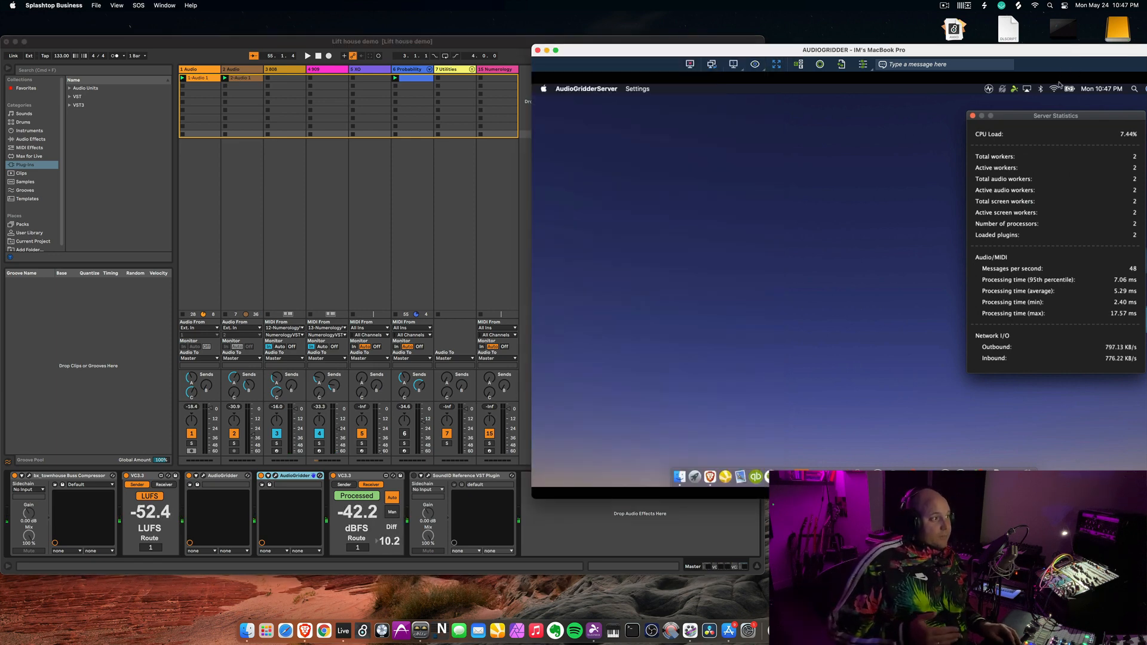
left_click_drag(1046, 116, 1024, 114)
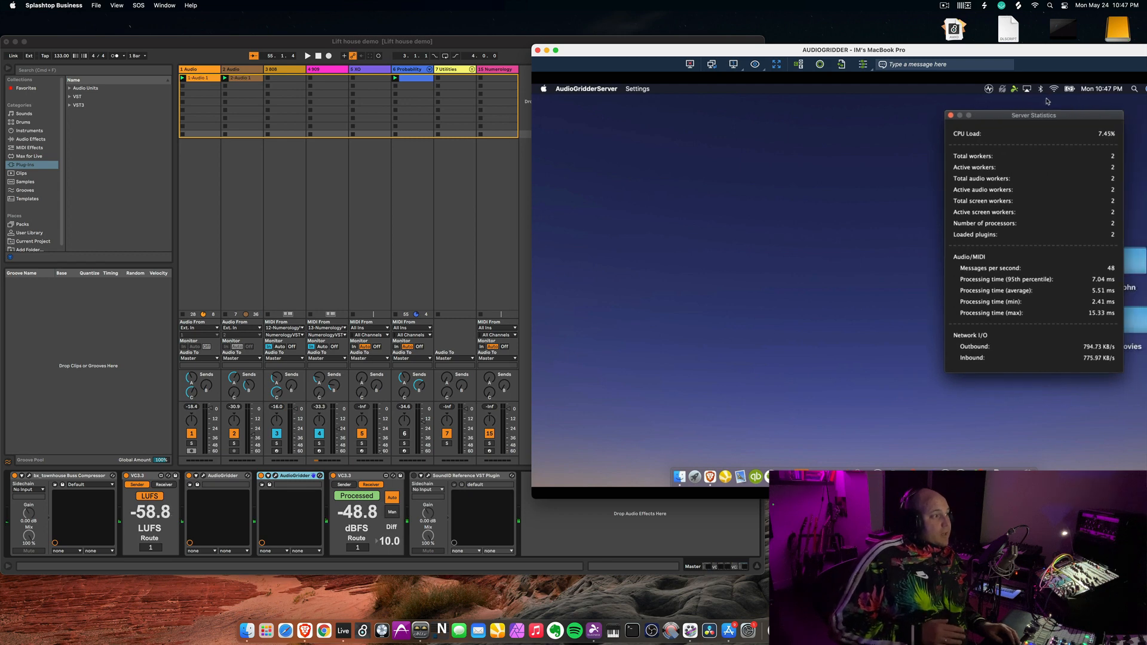
left_click(989, 89)
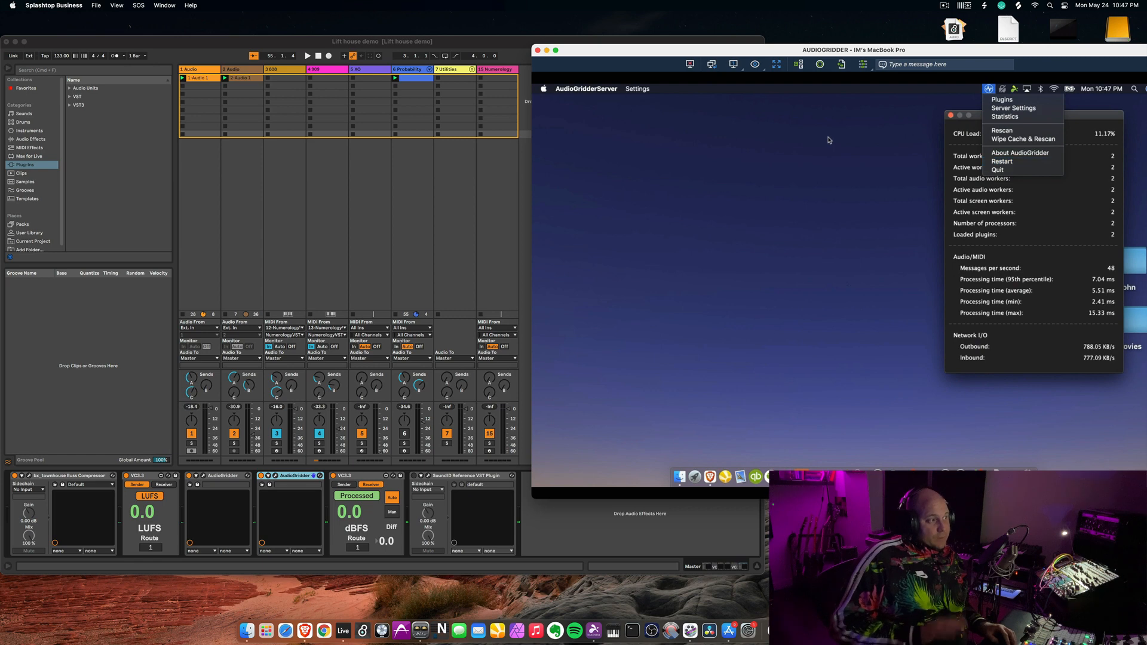
left_click(831, 119)
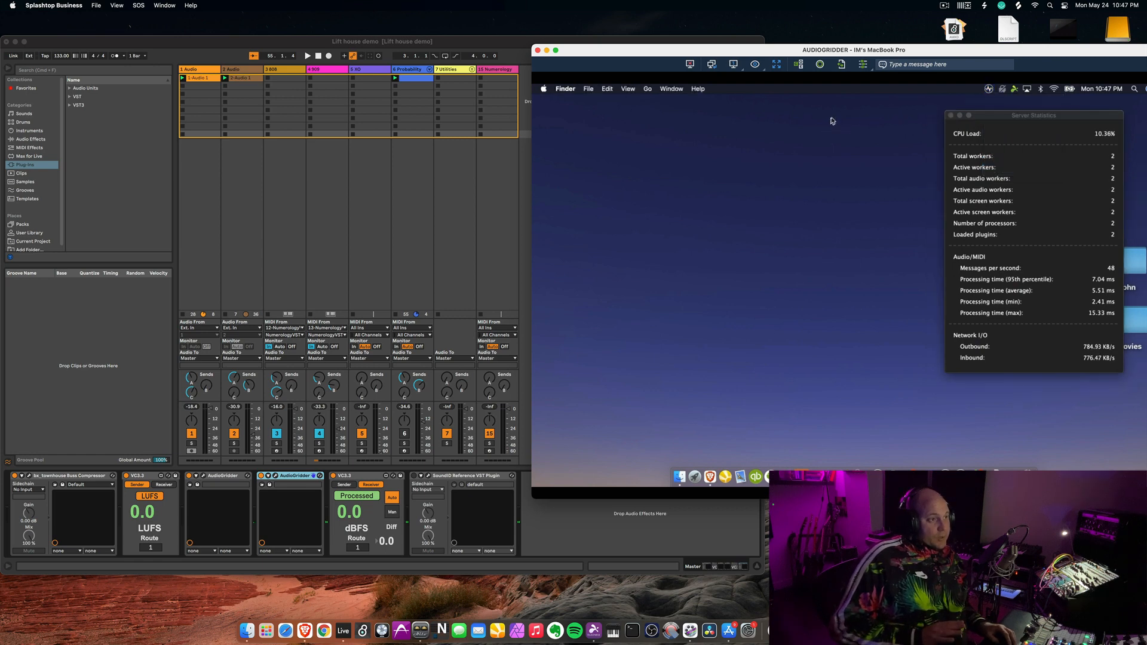
left_click(997, 117)
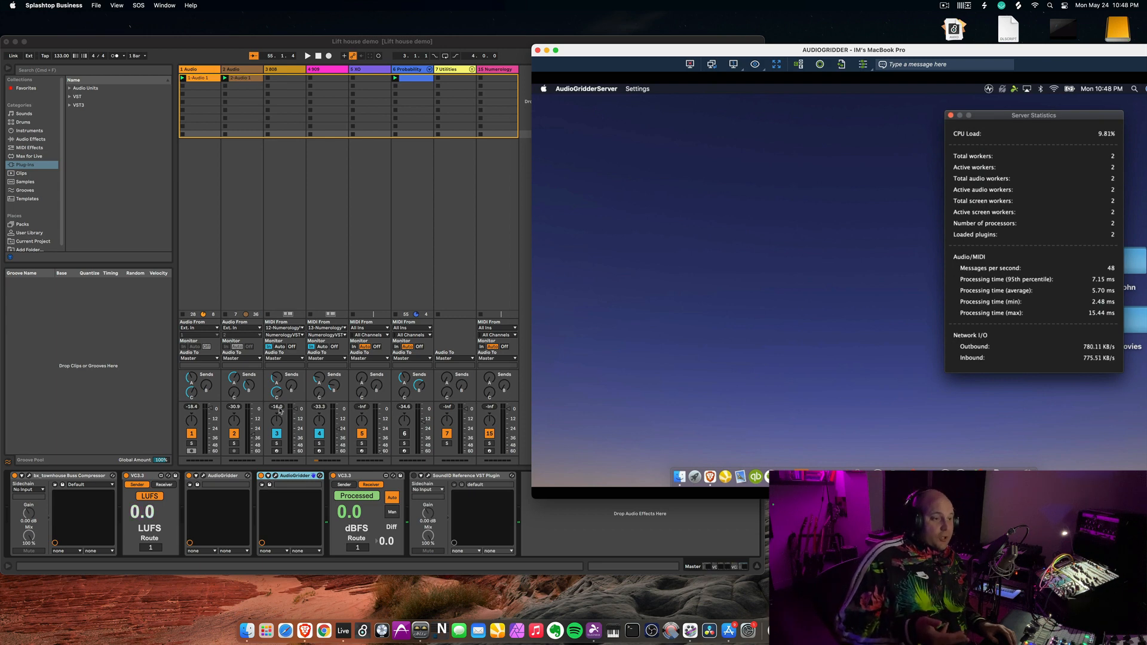
Return to the Live set, restart playback and show INDIGOEQT from the Master track's first AudioGridder
left_click(307, 56)
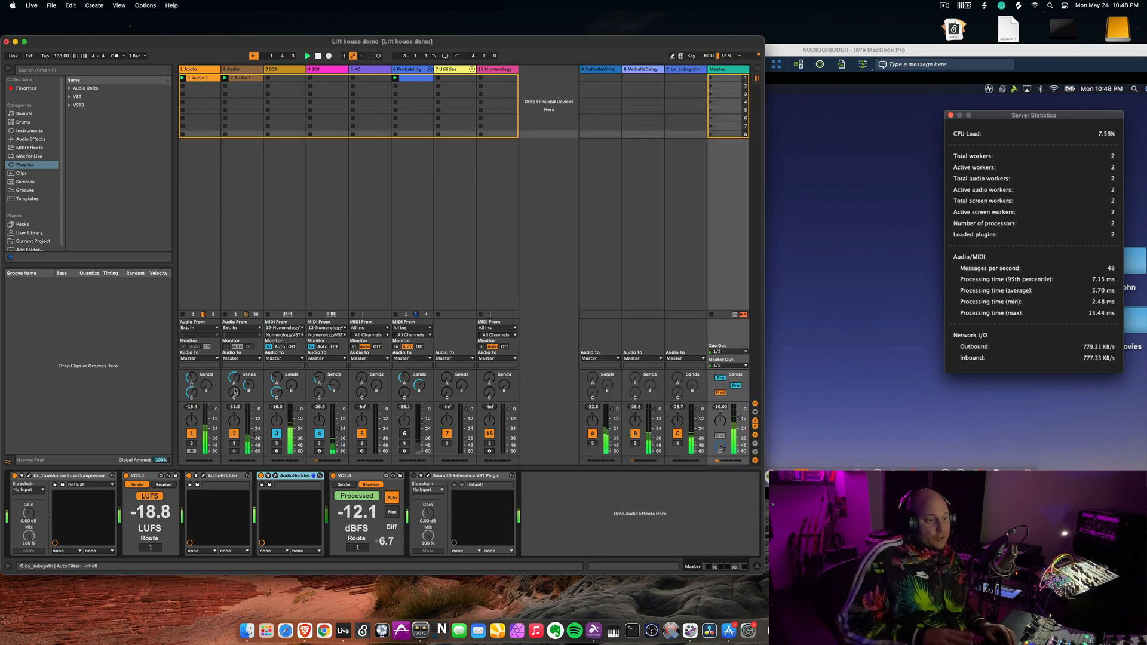
left_click(204, 476)
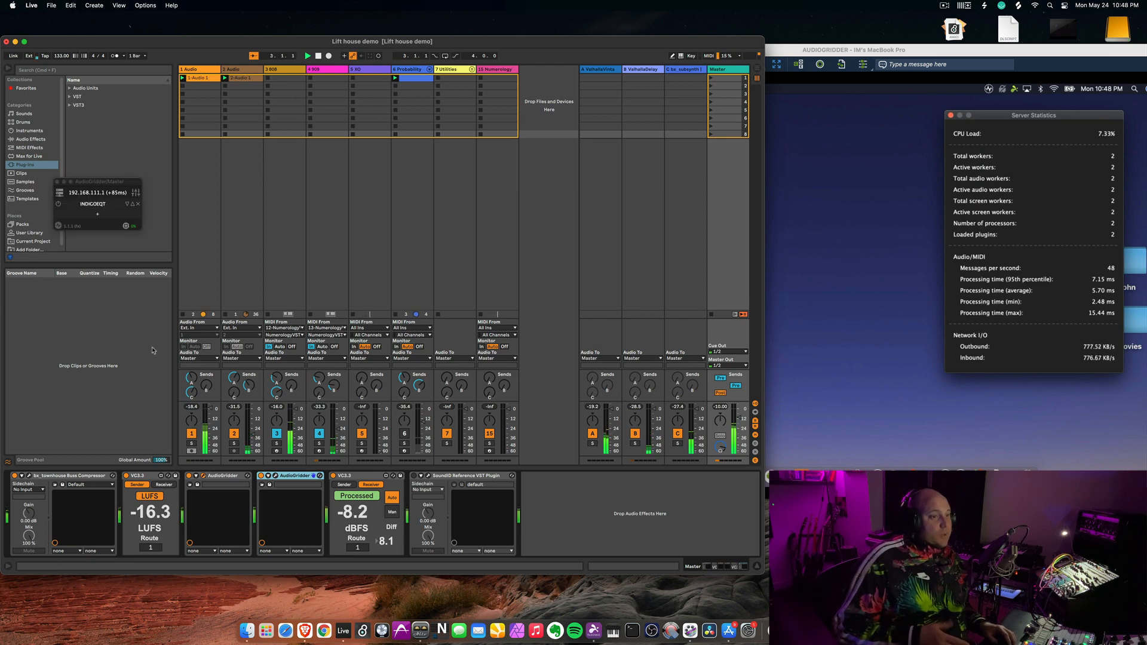
left_click(90, 203)
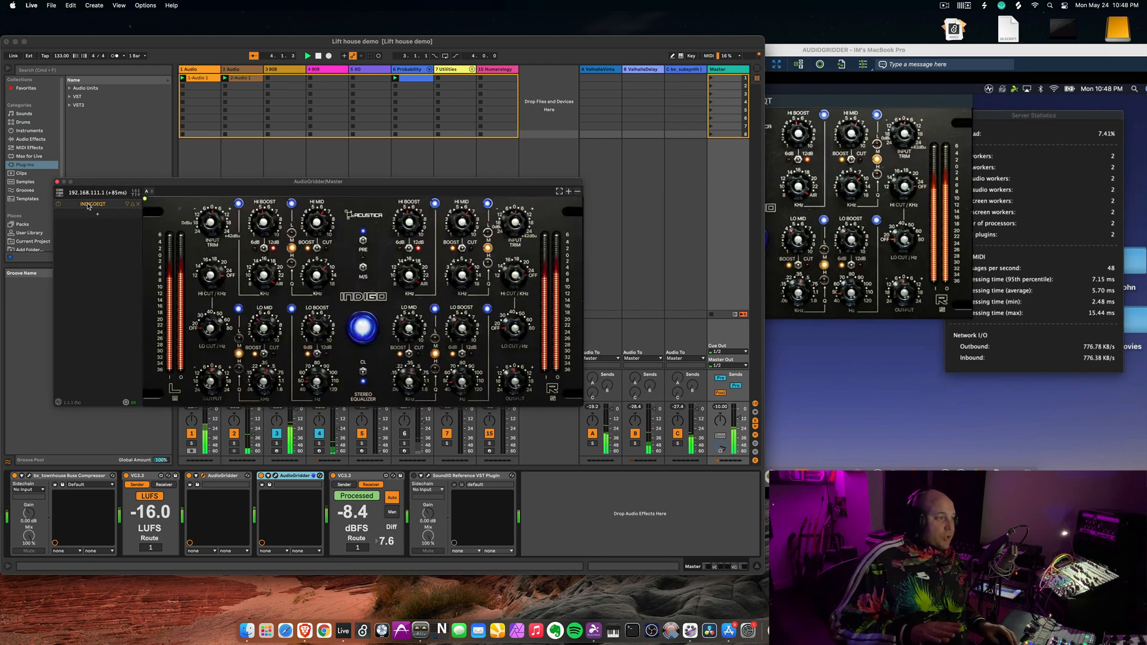